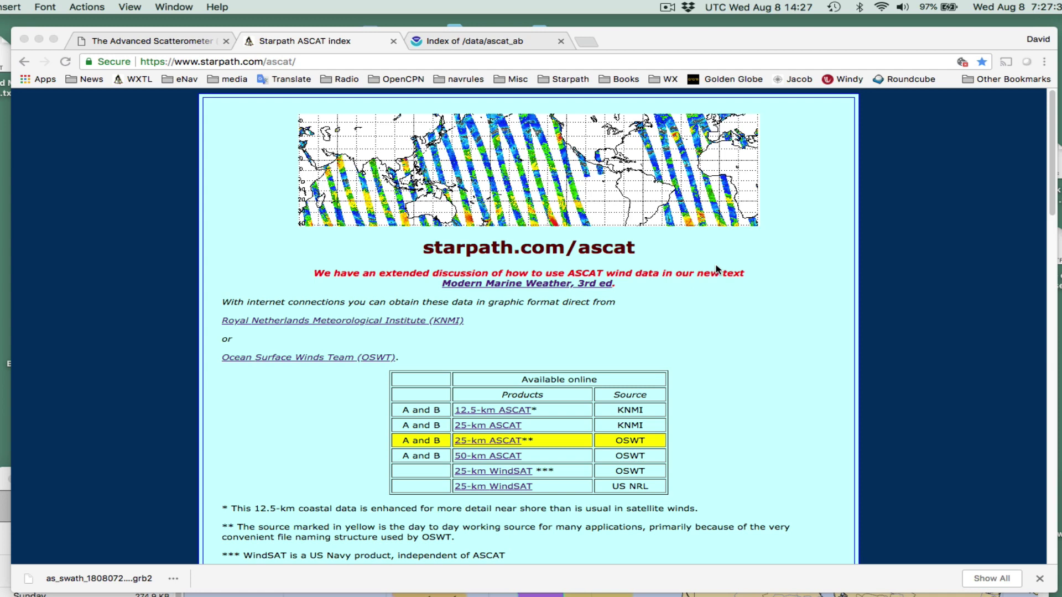
# Highlight the starpath.com/ascat heading on the Starpath ASCAT index page and clear the selection.
pyautogui.scroll(-3, 713, 334)
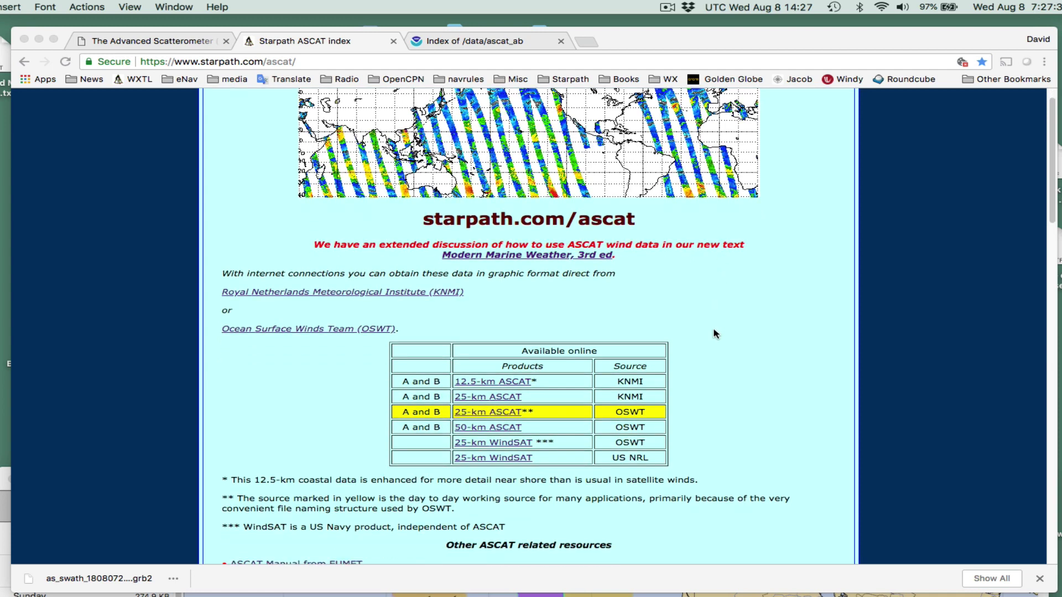
pyautogui.scroll(3, 714, 334)
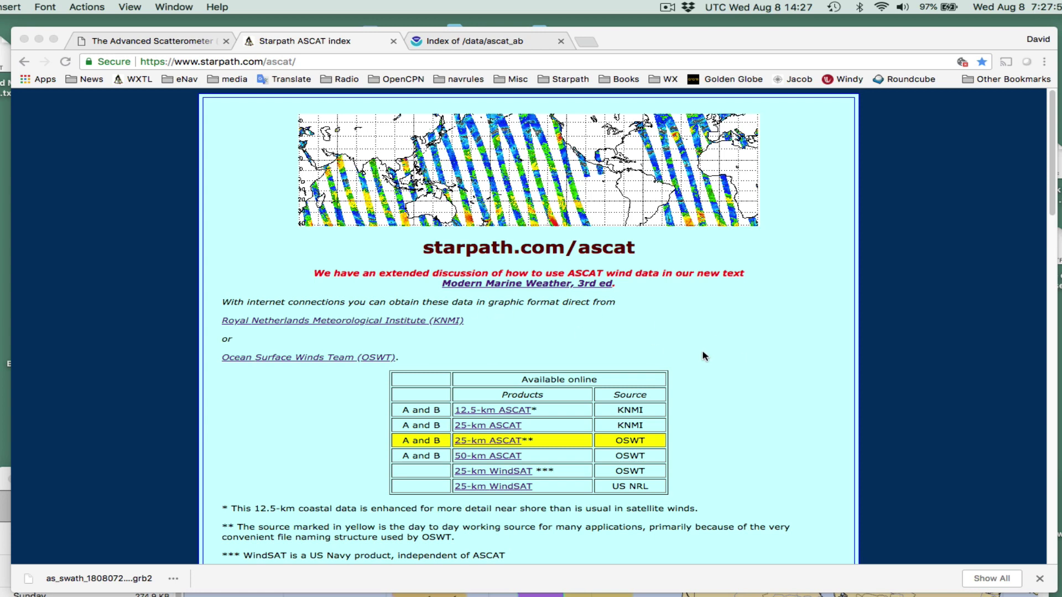
pyautogui.click(426, 251)
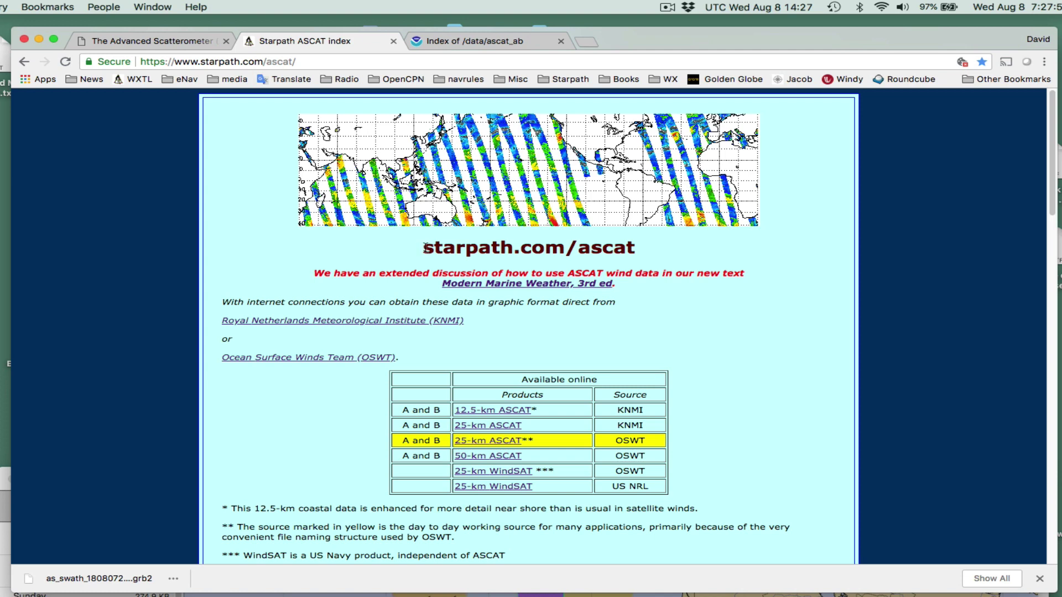
pyautogui.moveTo(425, 248); pyautogui.dragTo(642, 256)
pyautogui.click(678, 307)
# Examine the Starpath page's ASCAT product table, related resources and list of programs that can view the GRIB data.
pyautogui.scroll(-5, 732, 377)
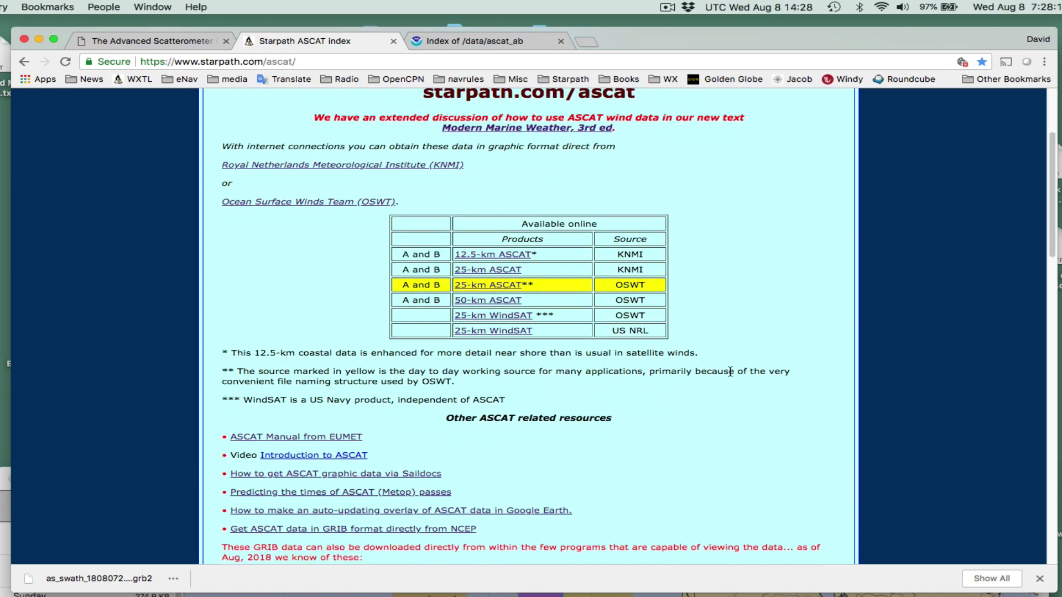
pyautogui.scroll(-4, 730, 372)
pyautogui.scroll(-2, 732, 376)
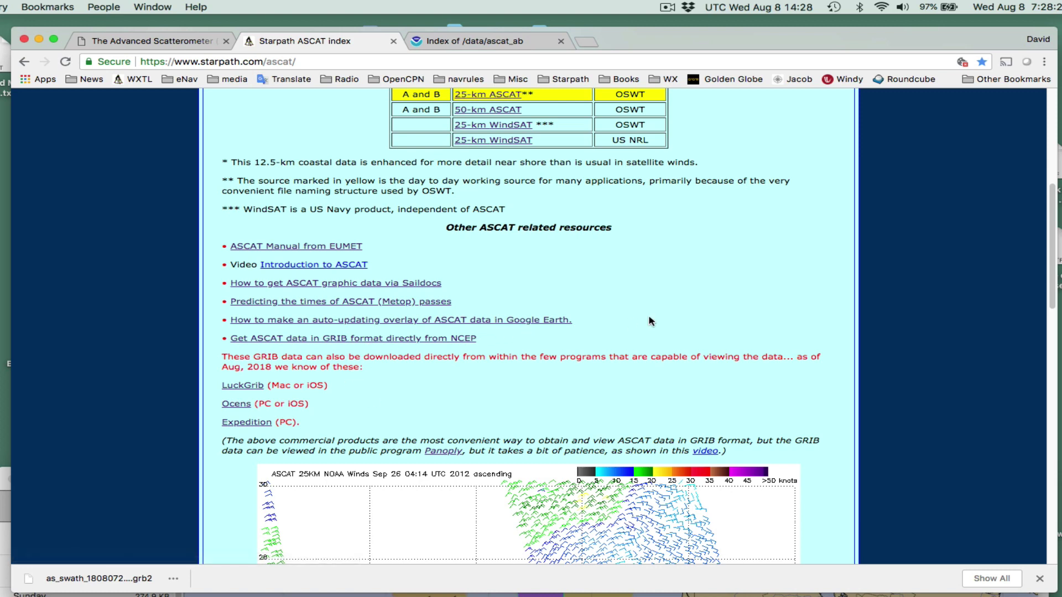
pyautogui.scroll(1, 651, 321)
pyautogui.scroll(6, 650, 321)
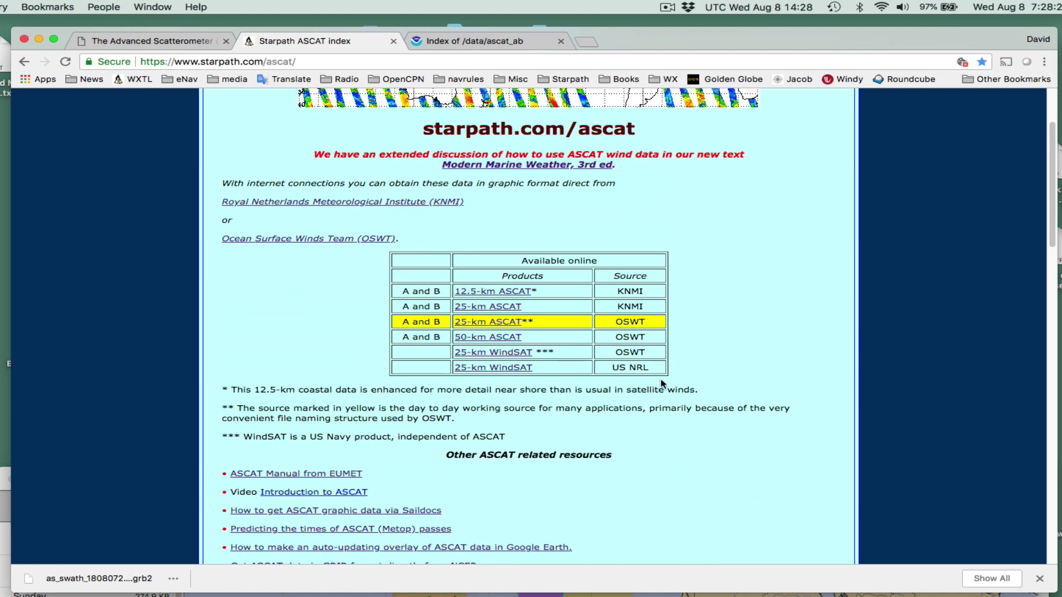
pyautogui.scroll(-8, 653, 412)
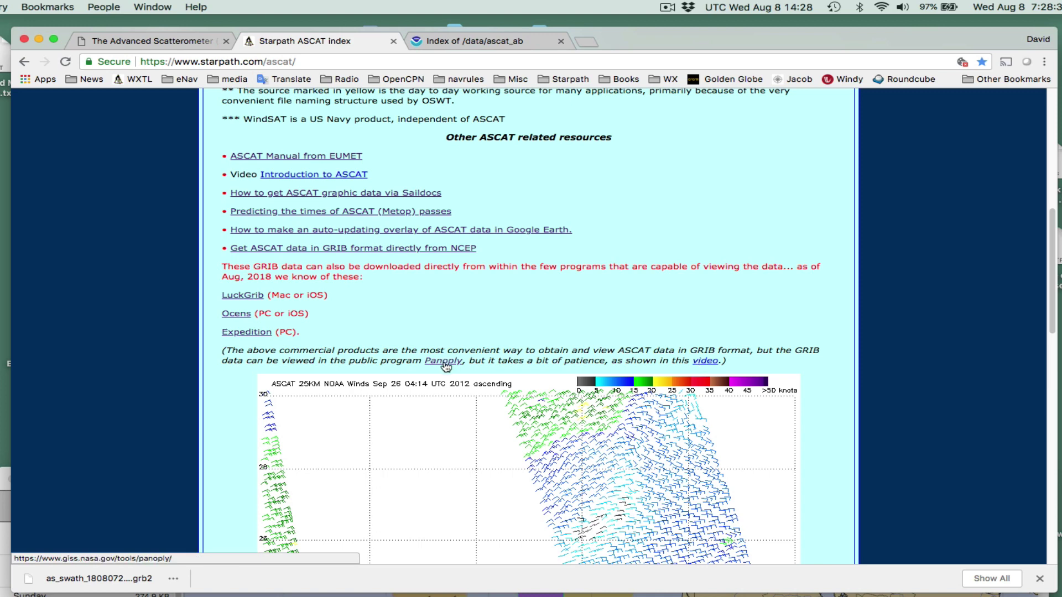
pyautogui.scroll(1, 650, 226)
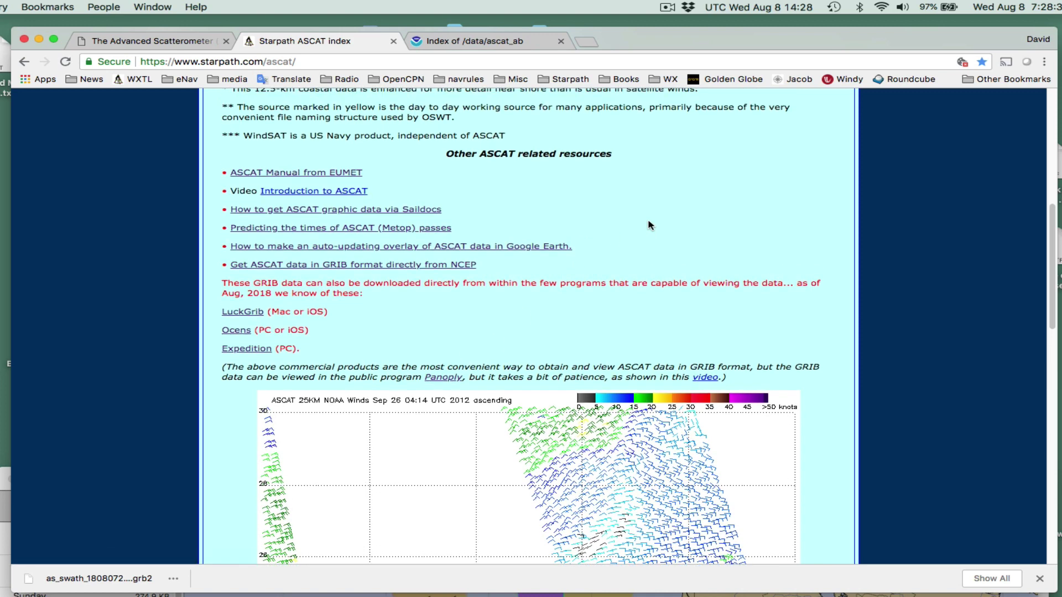
pyautogui.scroll(3, 649, 226)
pyautogui.scroll(-6, 650, 257)
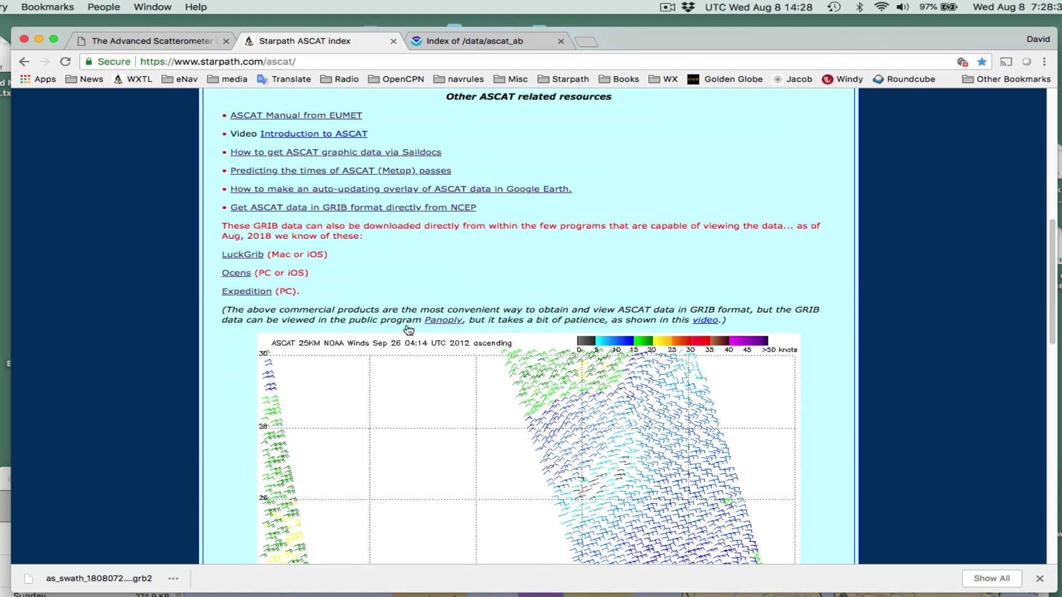
# Open the linked Panoply page to review its features and download section, closing it when done.
pyautogui.click(443, 320)
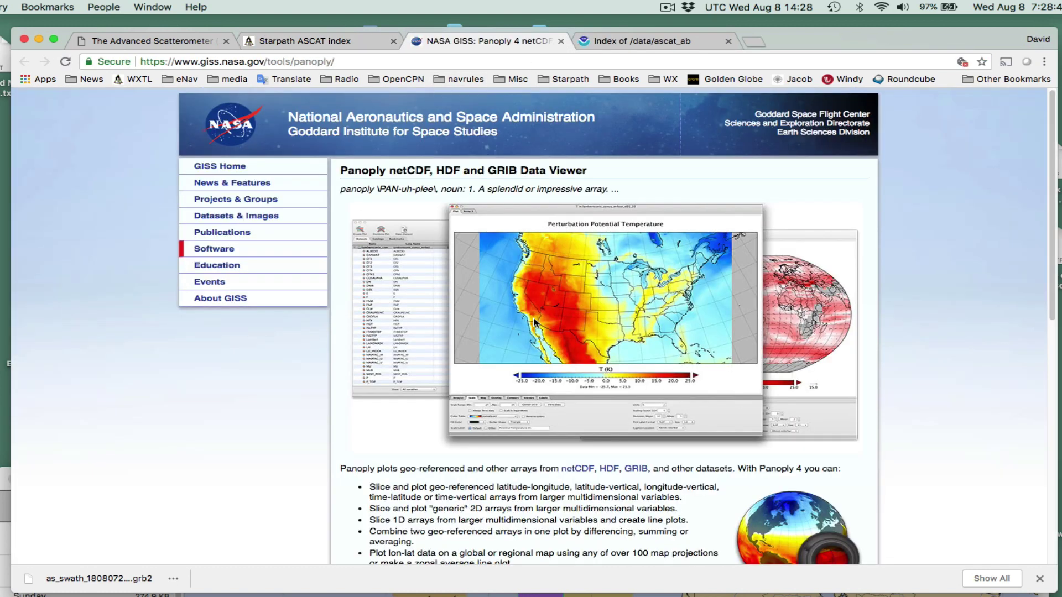
pyautogui.scroll(-7, 452, 425)
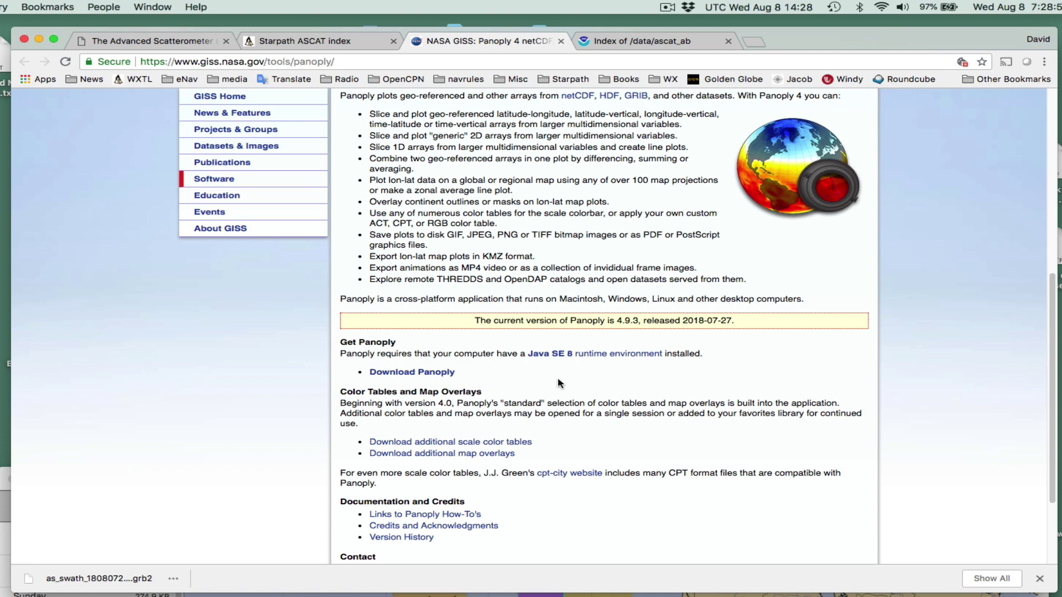
pyautogui.scroll(-5, 559, 383)
pyautogui.scroll(10, 559, 381)
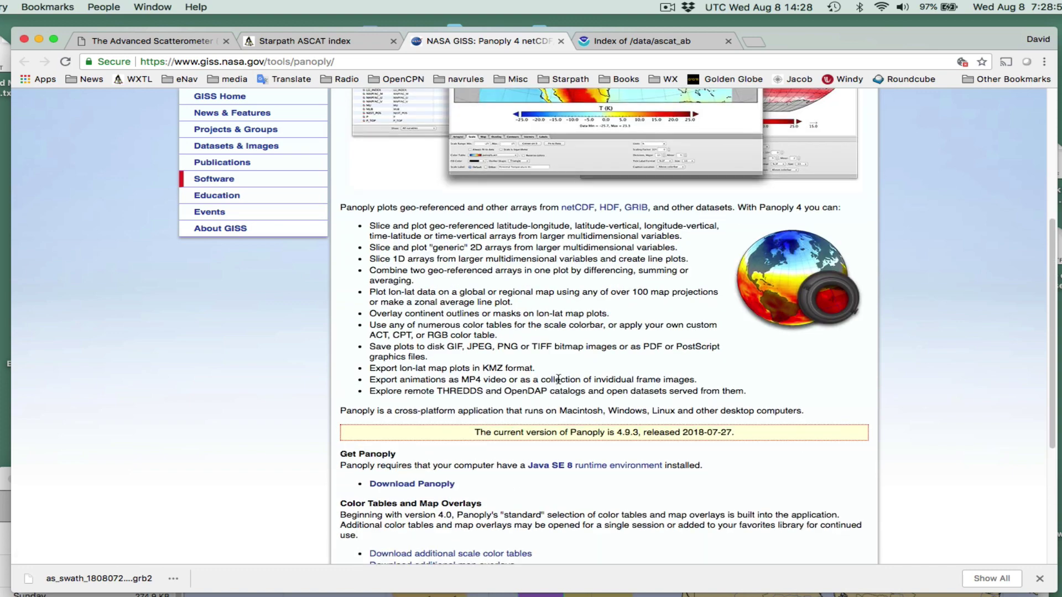
pyautogui.scroll(3, 559, 379)
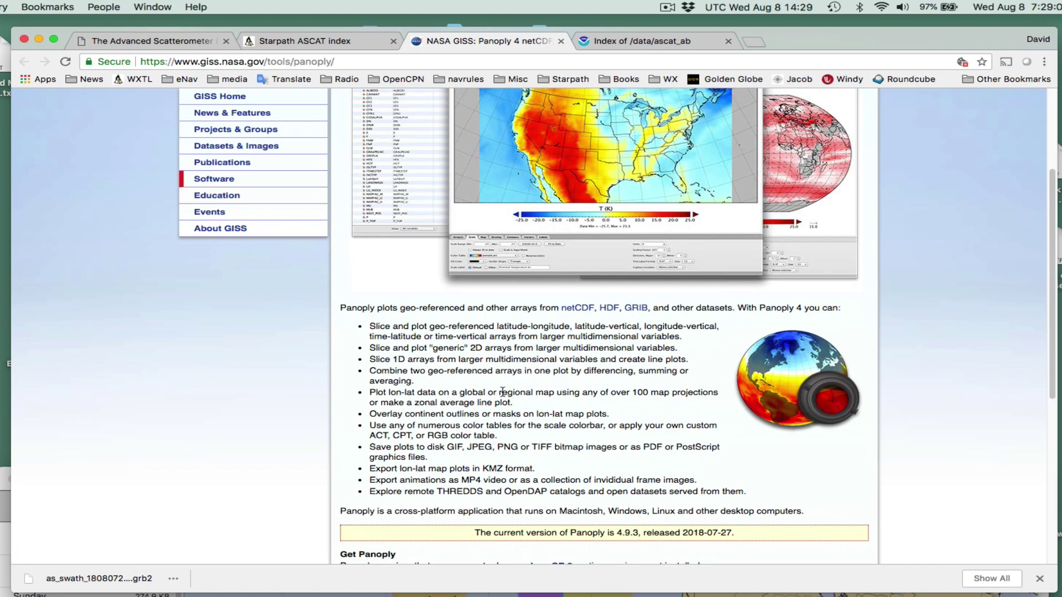
pyautogui.scroll(3, 502, 392)
pyautogui.scroll(3, 502, 392)
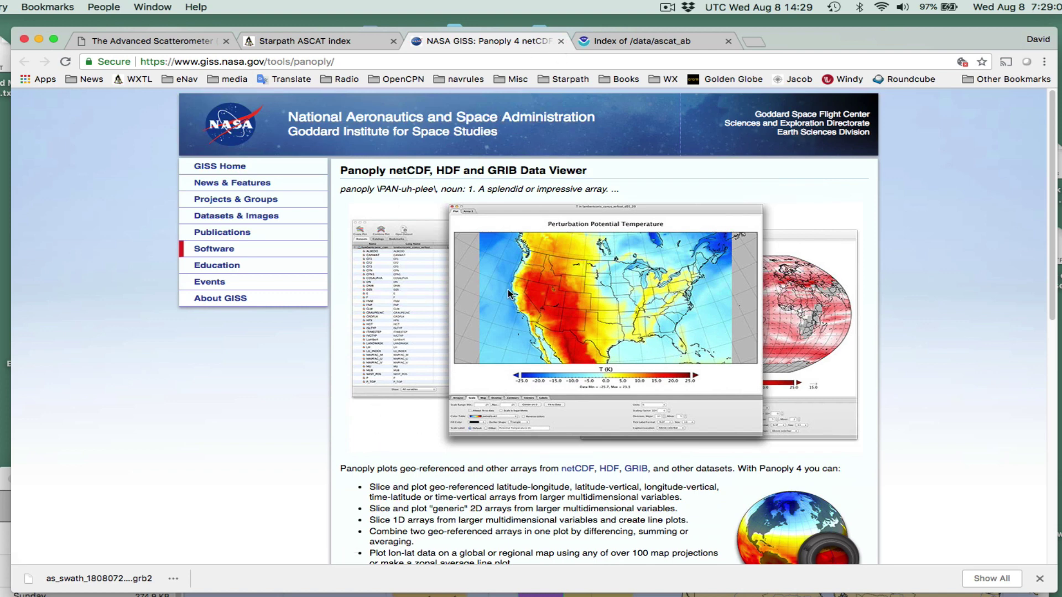
pyautogui.click(561, 42)
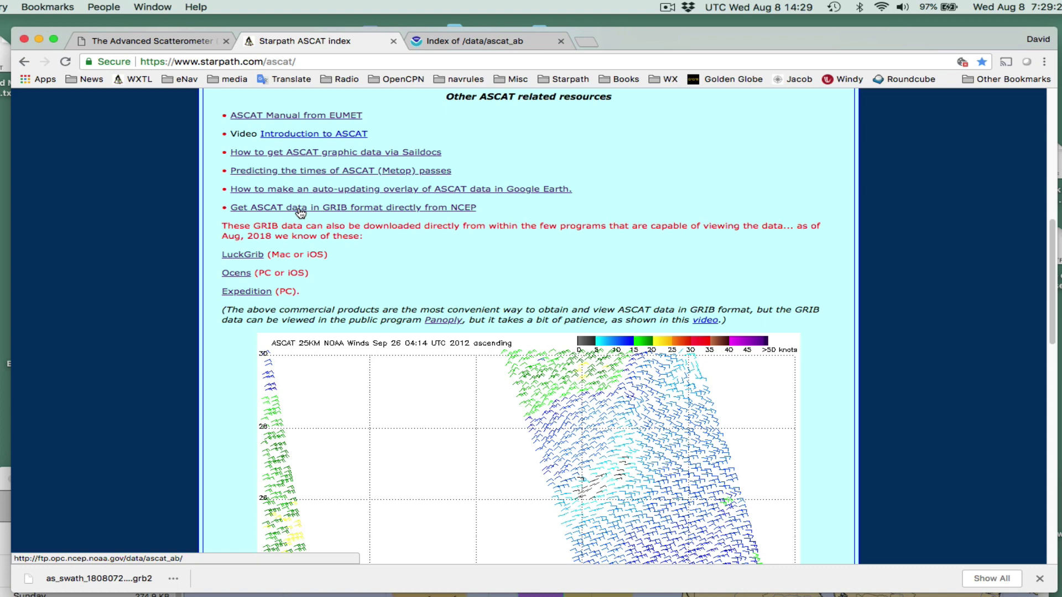
# Open the Ocean Surface Winds Team page from the Starpath index and view the METOP-A ascending and descending pass maps.
pyautogui.scroll(5, 529, 256)
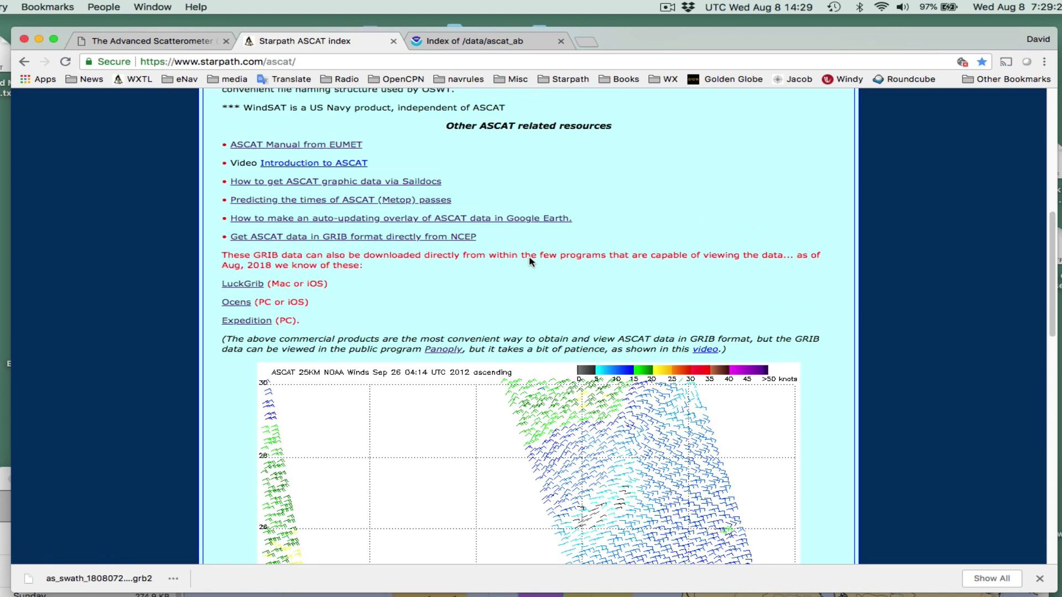
pyautogui.scroll(6, 529, 260)
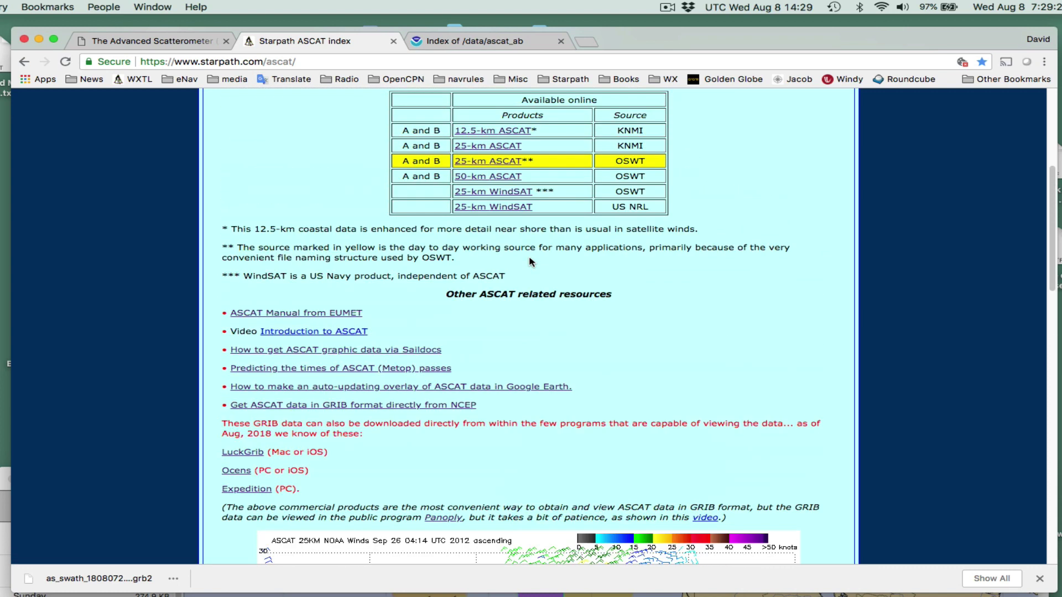
pyautogui.scroll(4, 530, 257)
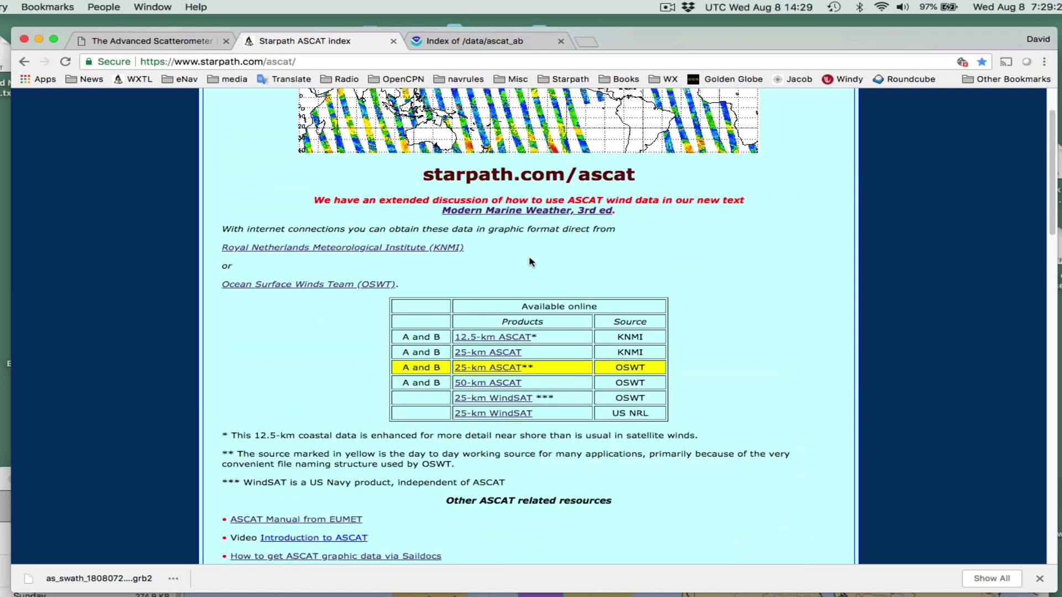
pyautogui.click(266, 285)
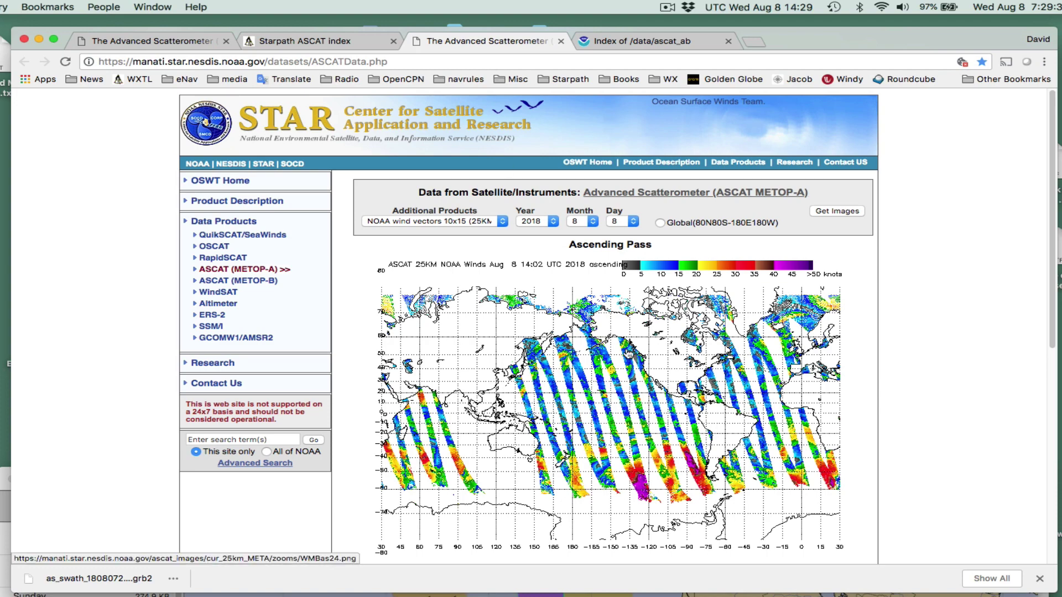
pyautogui.scroll(-5, 628, 355)
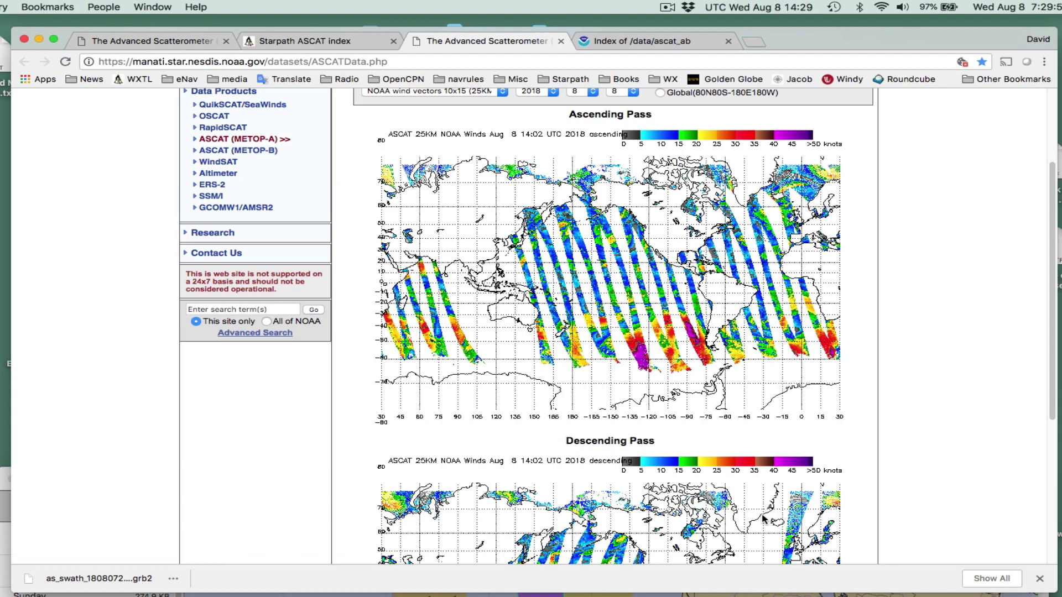
pyautogui.scroll(-5, 764, 519)
pyautogui.scroll(6, 764, 519)
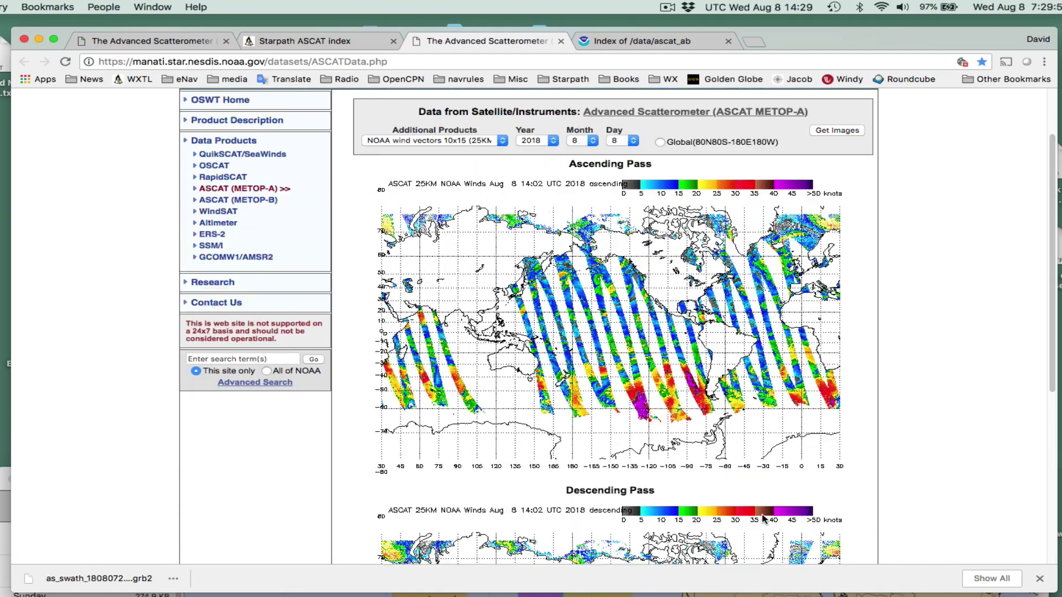
# Open the ASCAT METOP-B data and compare its ascending and descending pass maps.
pyautogui.click(254, 202)
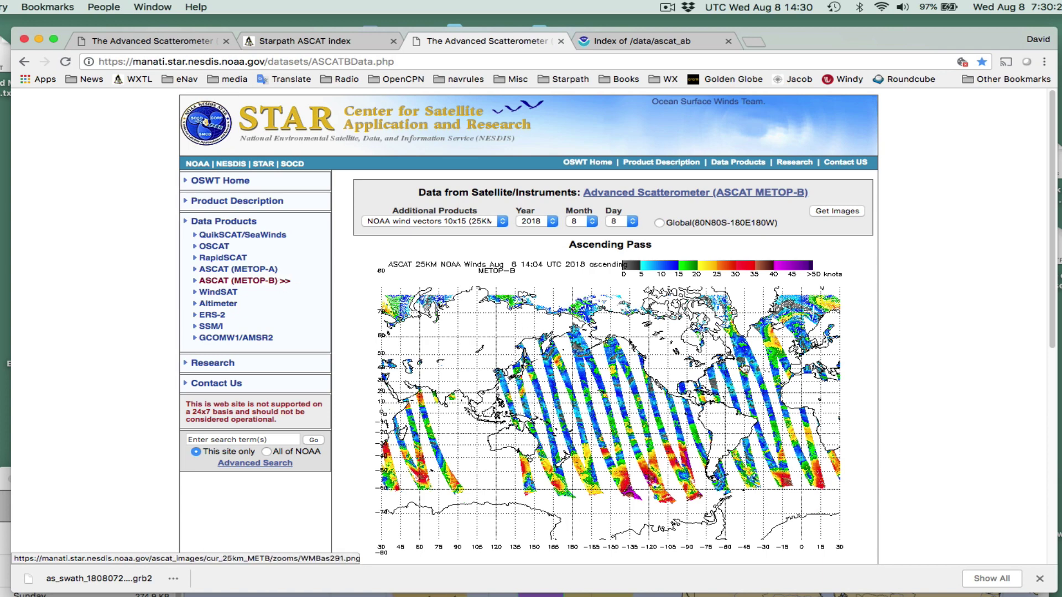
pyautogui.scroll(-3, 703, 445)
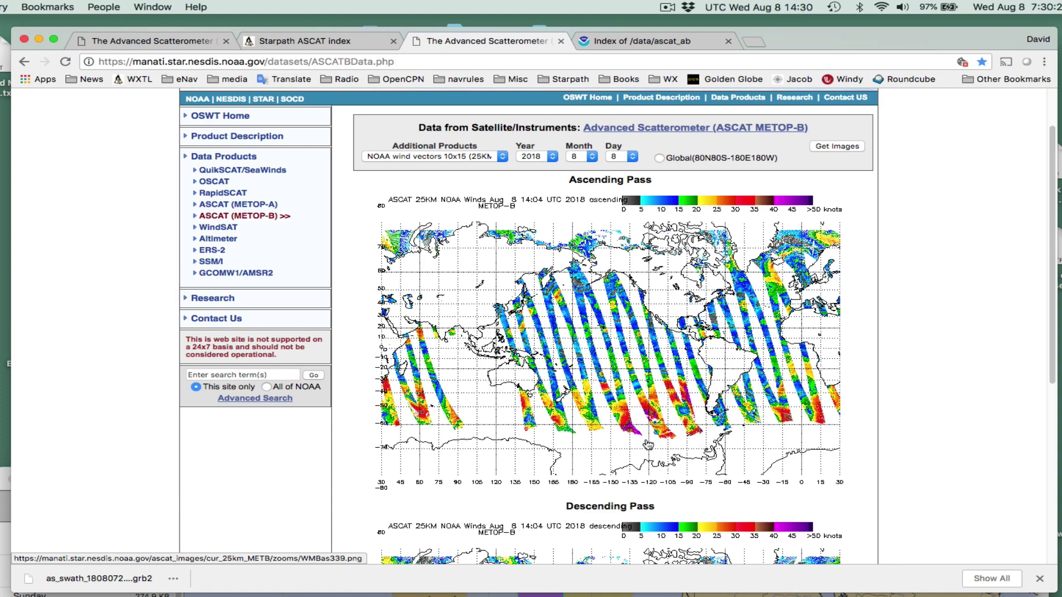
pyautogui.scroll(-3, 609, 393)
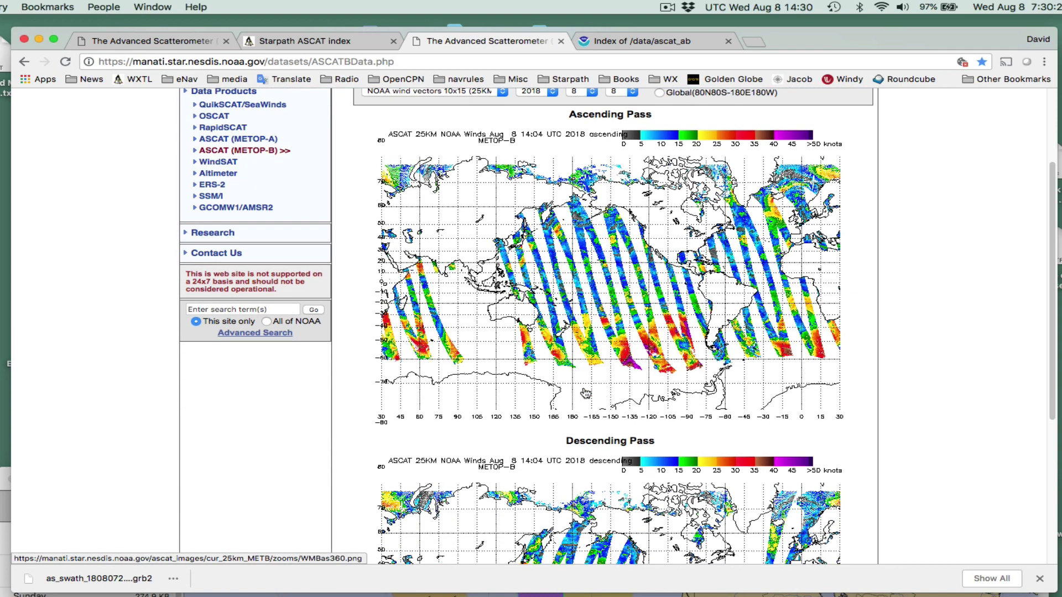
pyautogui.scroll(-5, 585, 393)
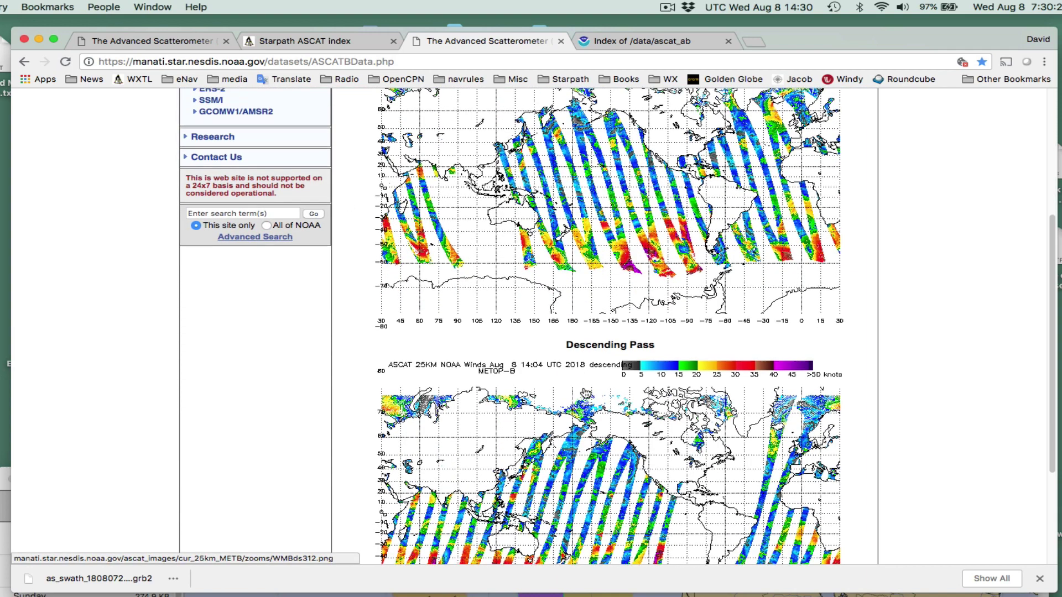
pyautogui.scroll(8, 586, 394)
pyautogui.scroll(-5, 585, 393)
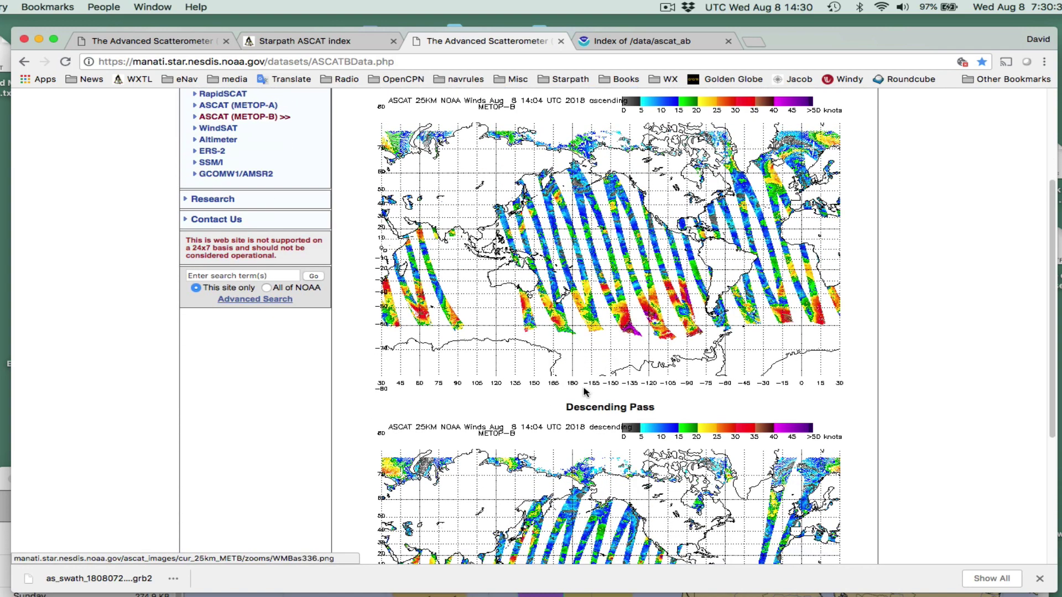
pyautogui.scroll(-7, 585, 393)
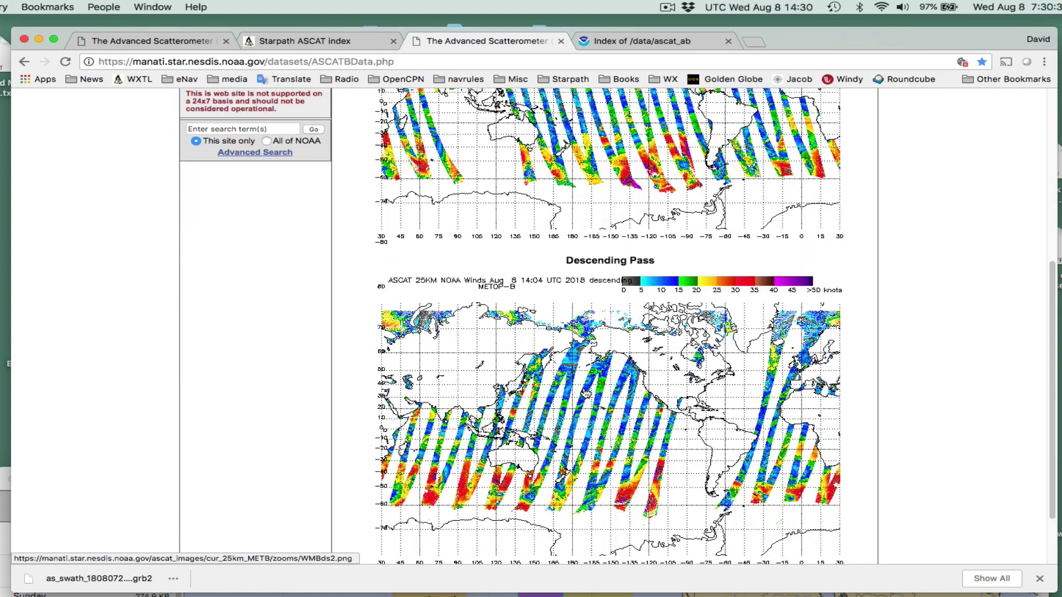
pyautogui.scroll(6, 586, 394)
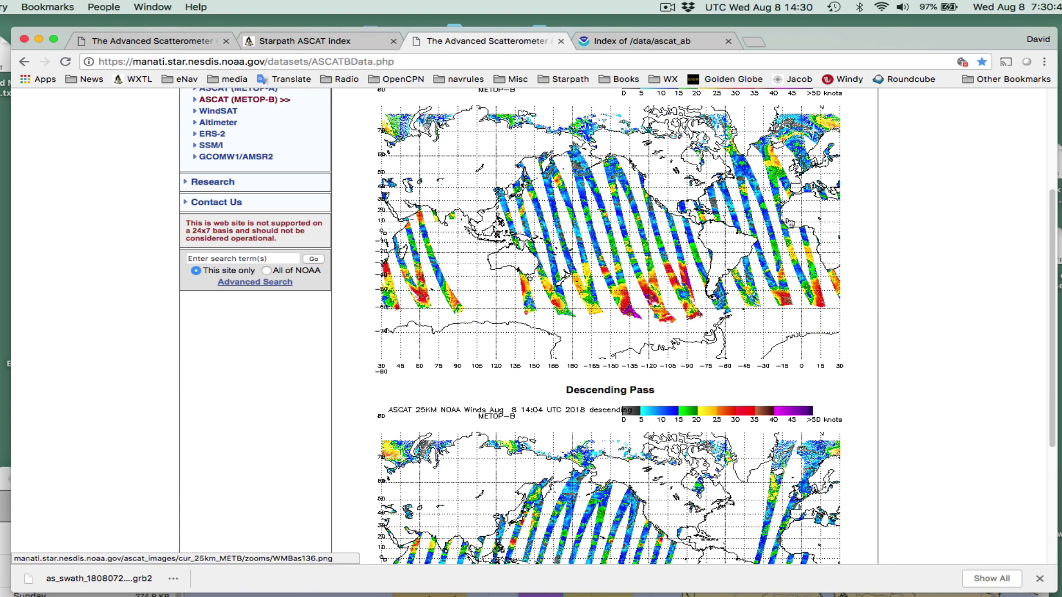
pyautogui.scroll(5, 557, 271)
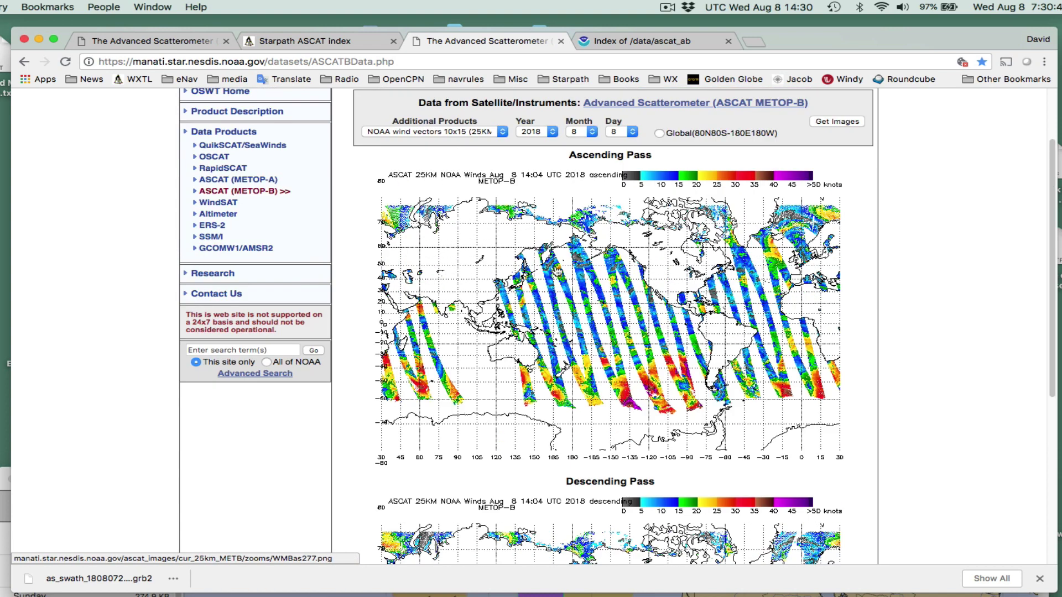
# Return to the METOP-A data and view the detailed ascending-pass wind plot around the Strait of Gibraltar, ending back on the overview.
pyautogui.click(244, 206)
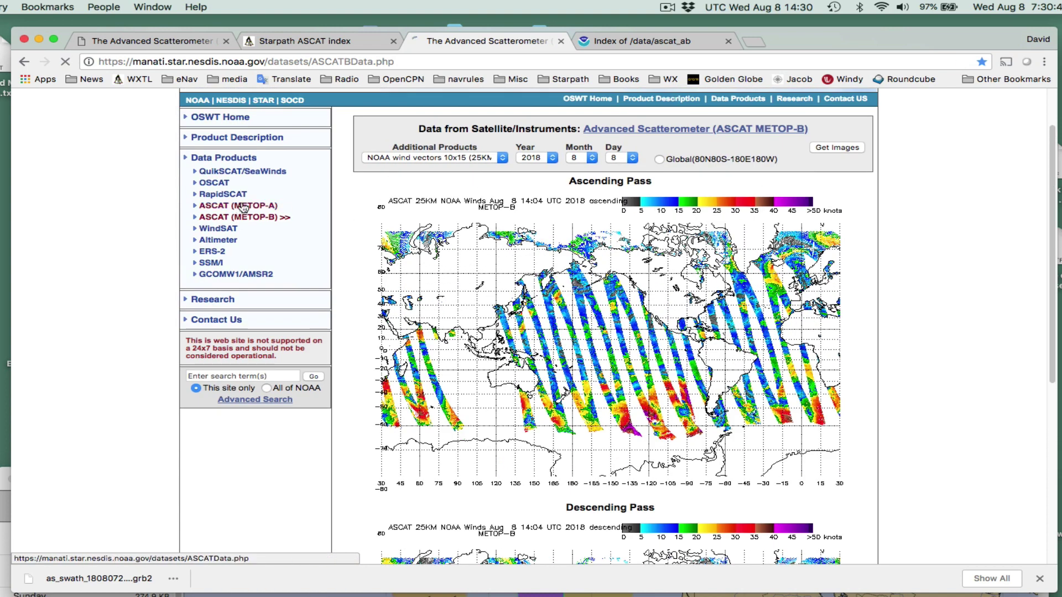
pyautogui.scroll(-1, 707, 425)
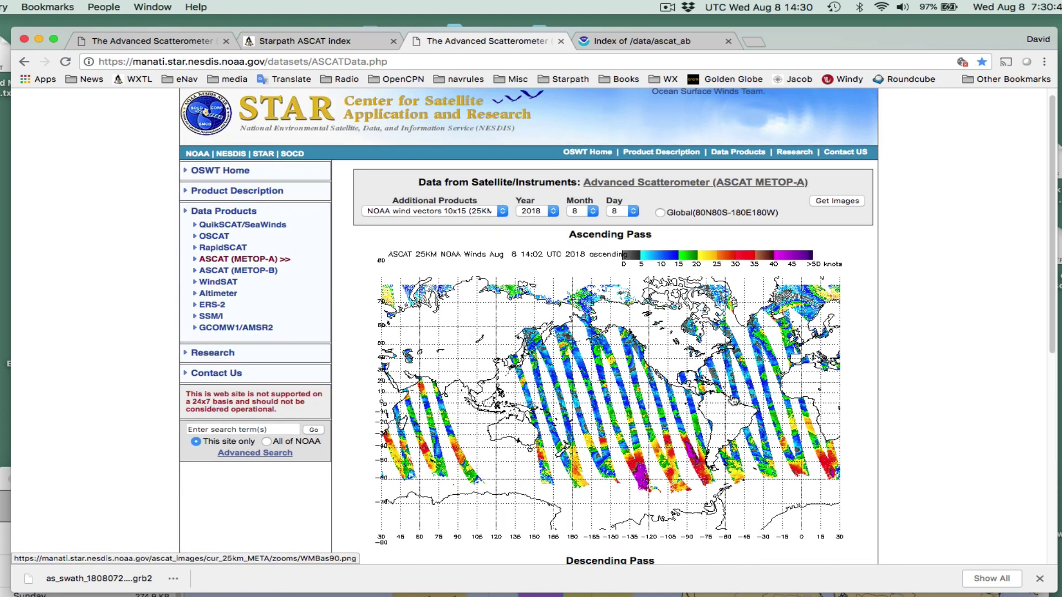
pyautogui.click(792, 368)
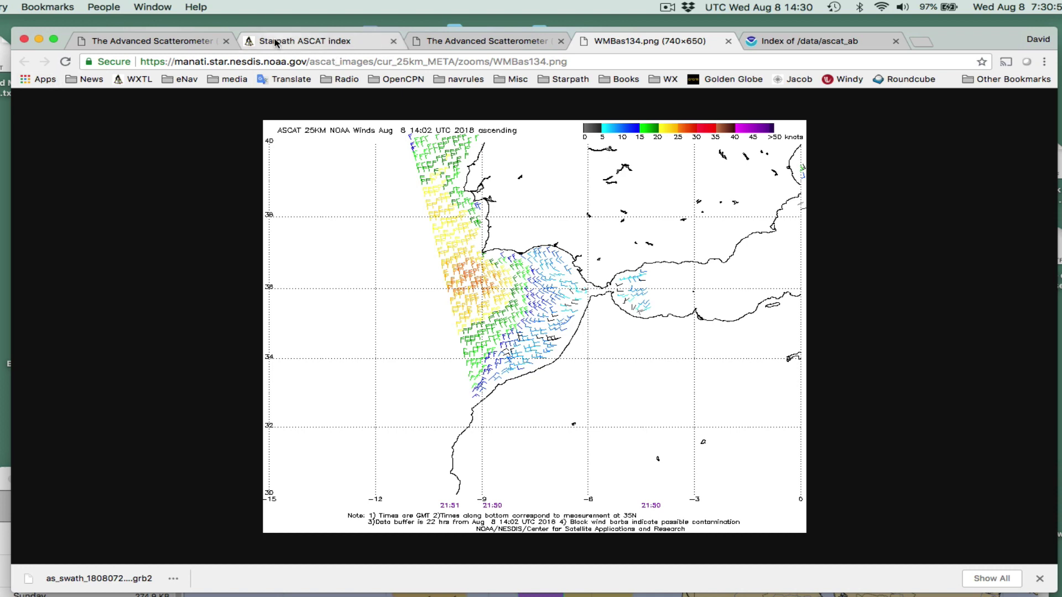
pyautogui.click(306, 44)
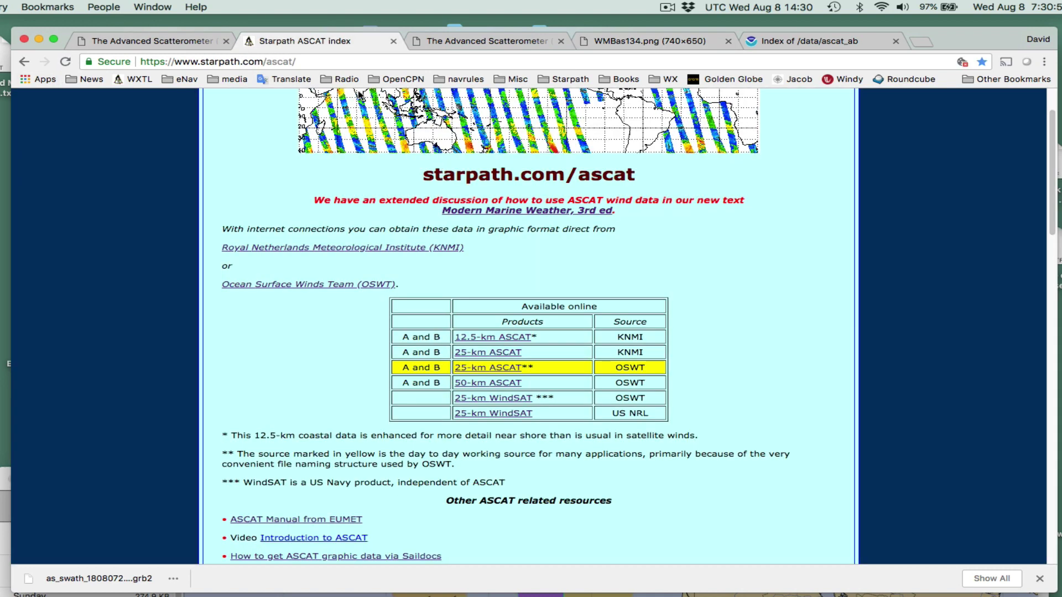
pyautogui.click(537, 44)
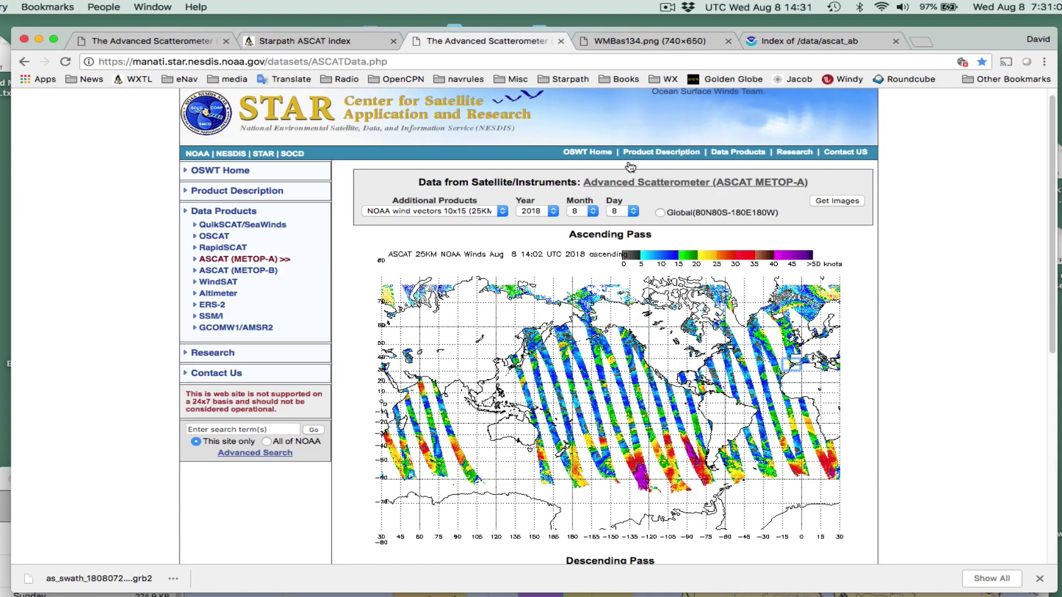
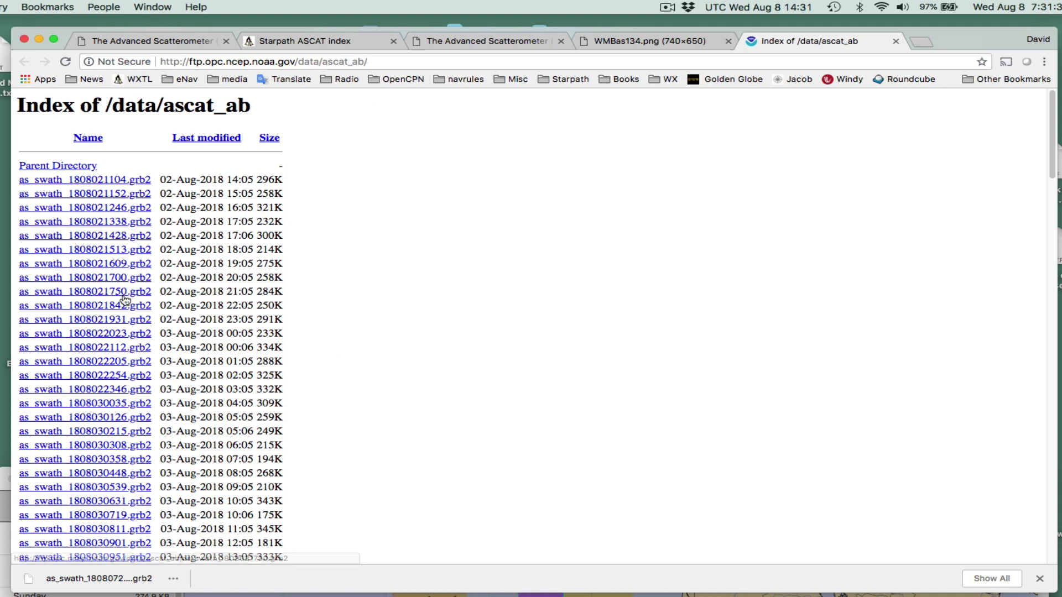
# Skim the ascat_ab GRIB index, and compare the WMBas134 wind plot near Gibraltar with the METOP-A ascending-pass overview.
pyautogui.scroll(-3, 379, 434)
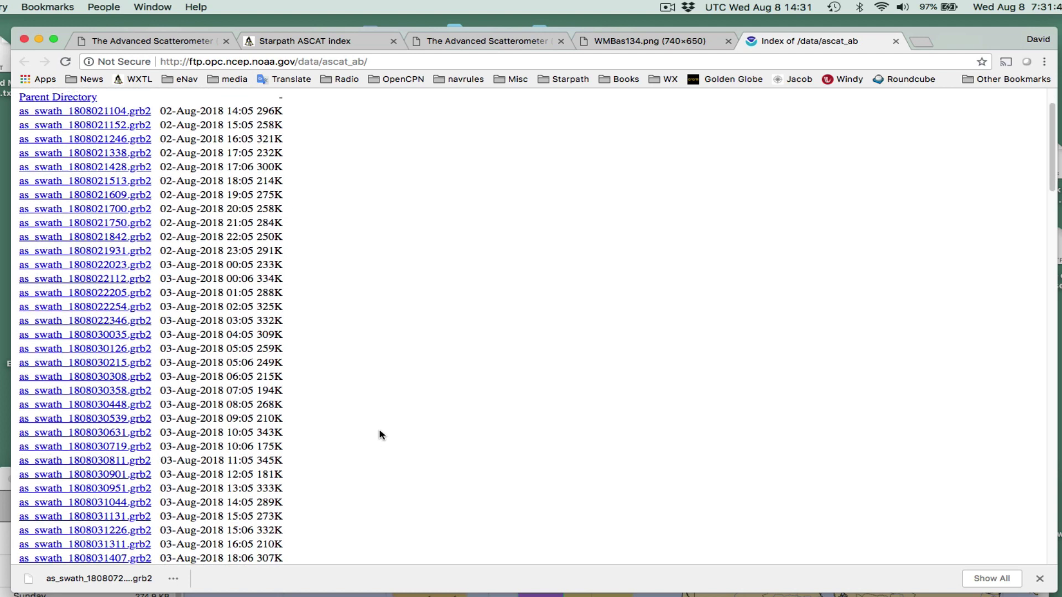
pyautogui.scroll(3, 380, 433)
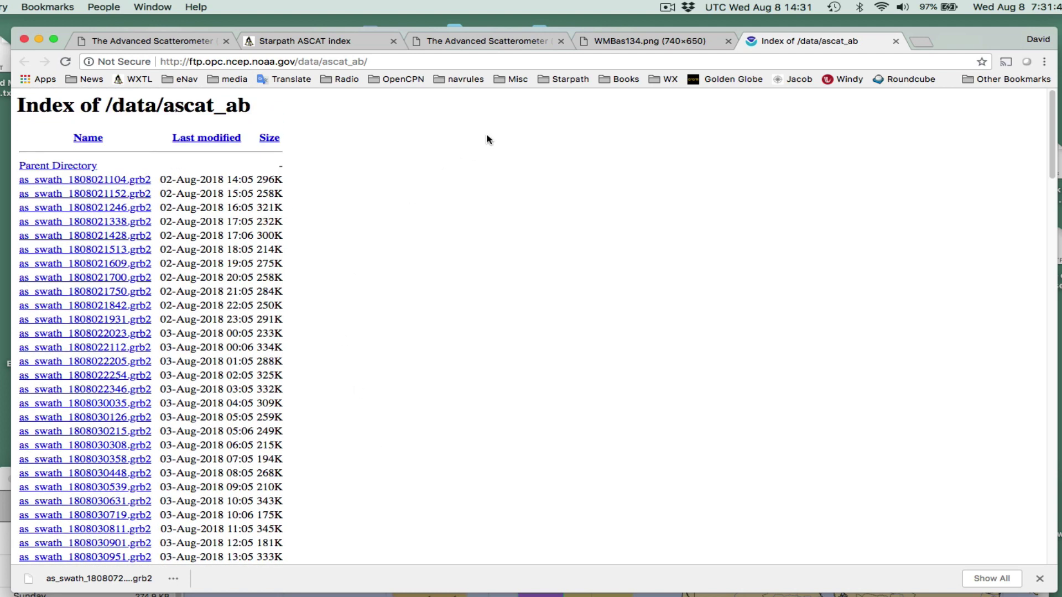
pyautogui.click(644, 41)
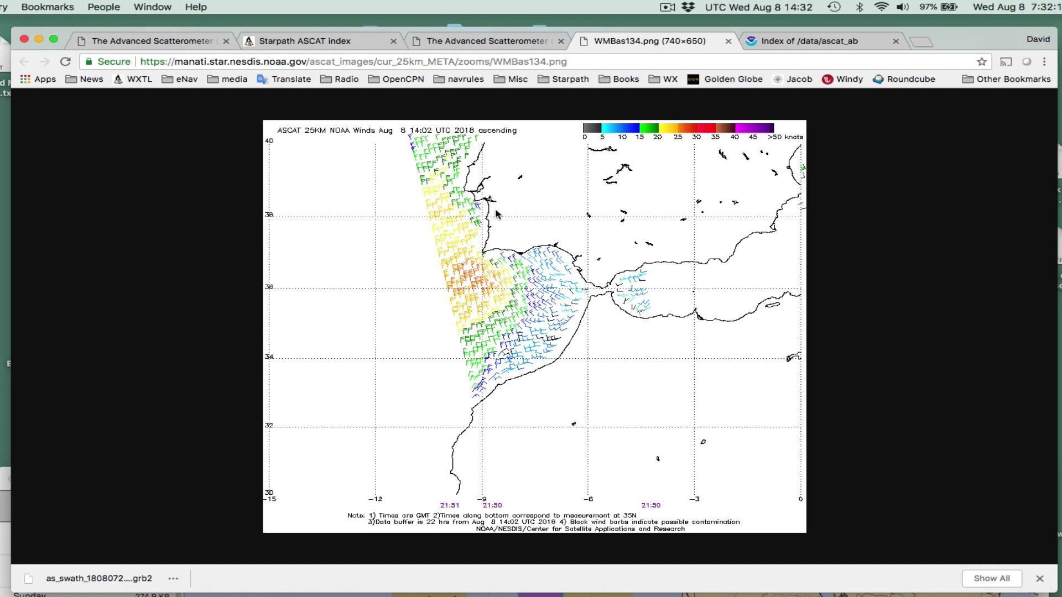
pyautogui.click(323, 46)
pyautogui.click(463, 42)
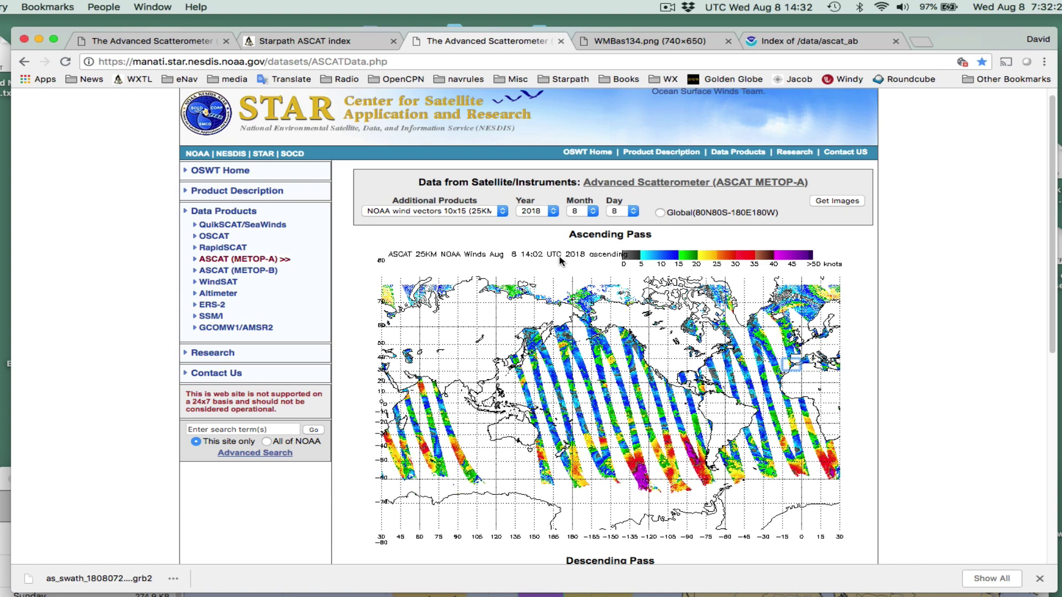
pyautogui.click(643, 39)
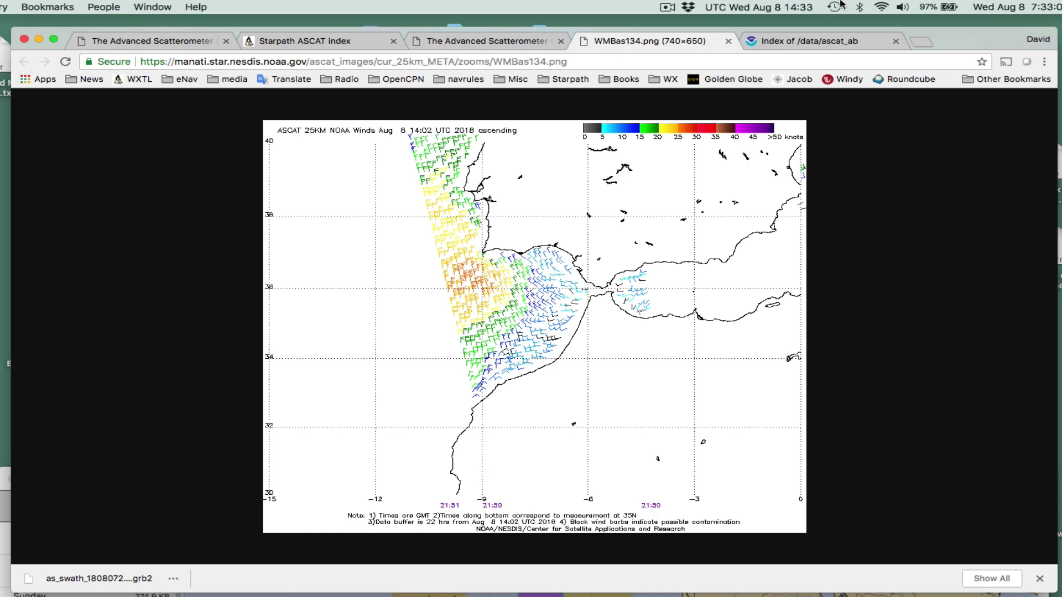
# Browse the ascat_ab index down to its newest GRIB files, highlighting the date and time listed for as_swath_1808071509.grb2.
pyautogui.click(798, 47)
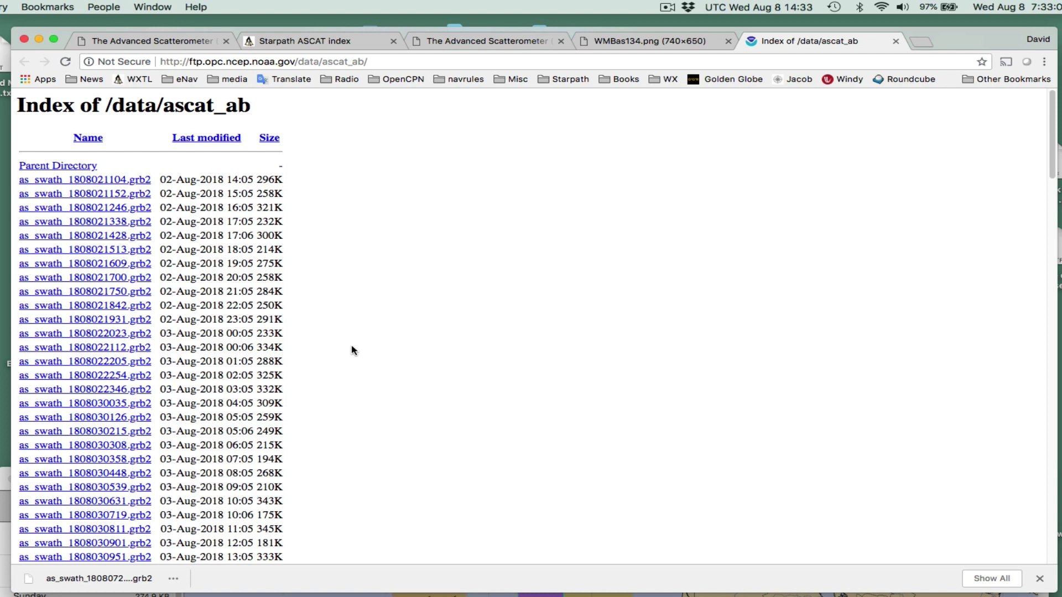
pyautogui.scroll(-5, 186, 376)
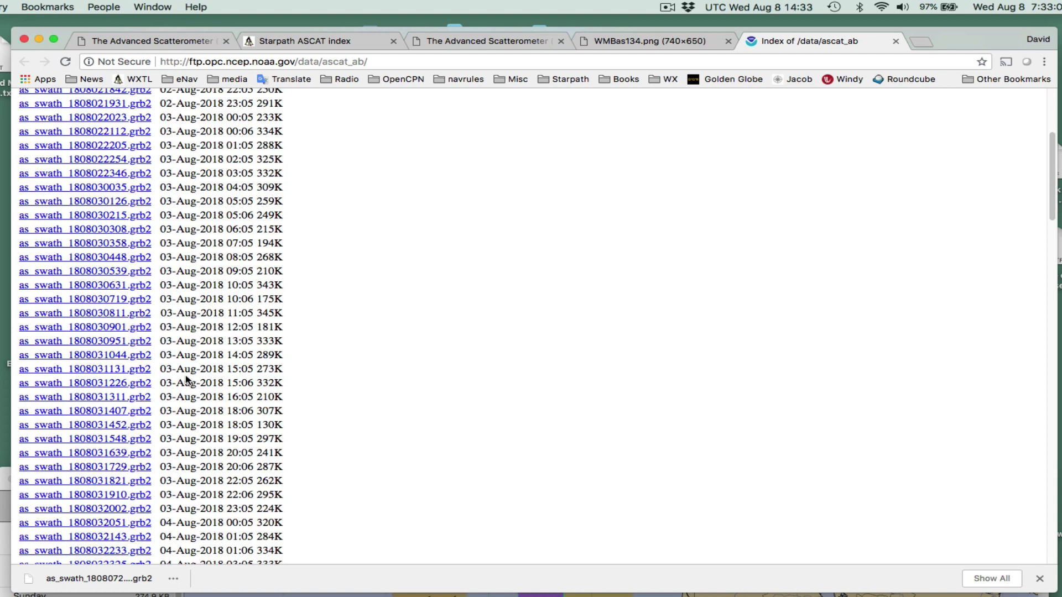
pyautogui.scroll(5, 180, 365)
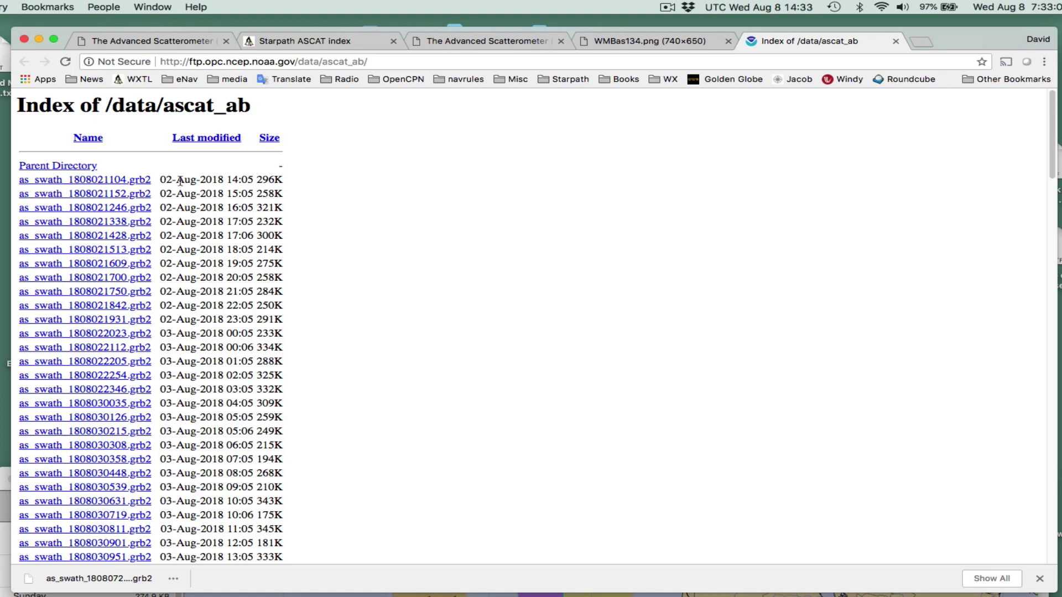
pyautogui.scroll(-20, 218, 361)
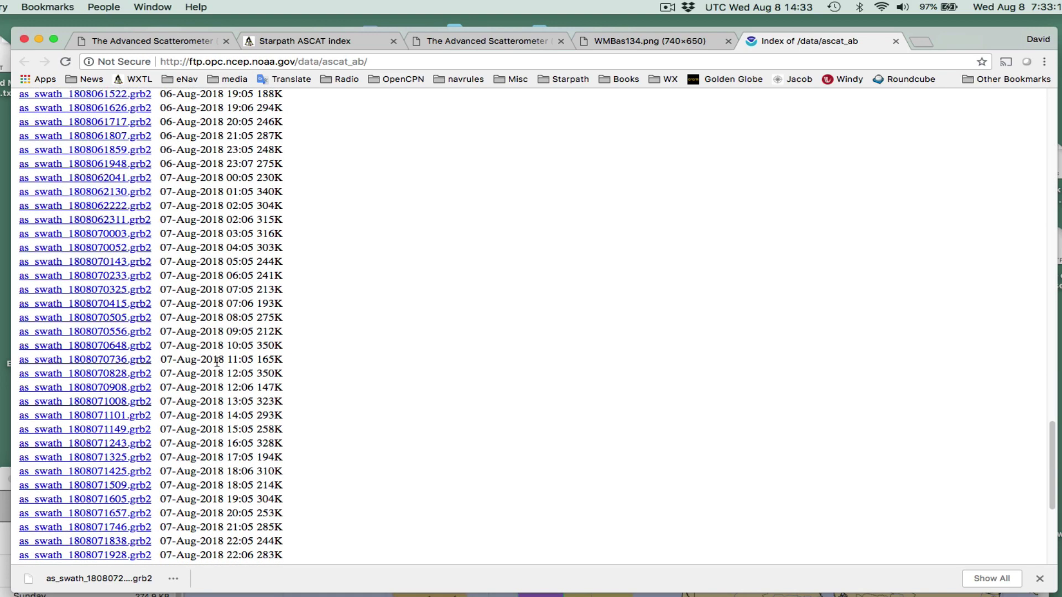
pyautogui.scroll(10, 217, 366)
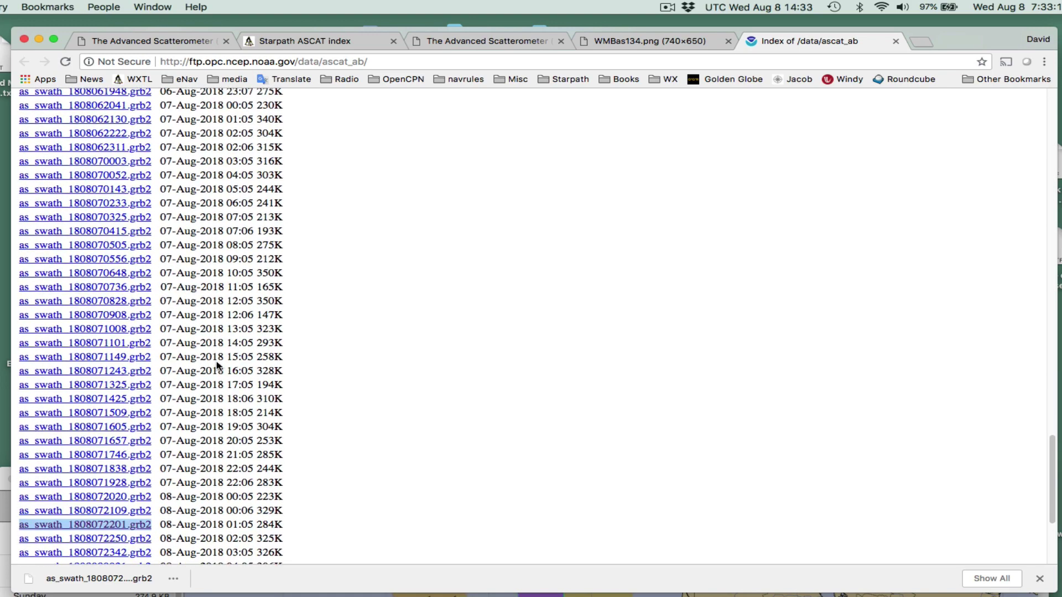
pyautogui.scroll(-8, 217, 363)
pyautogui.scroll(-2, 218, 364)
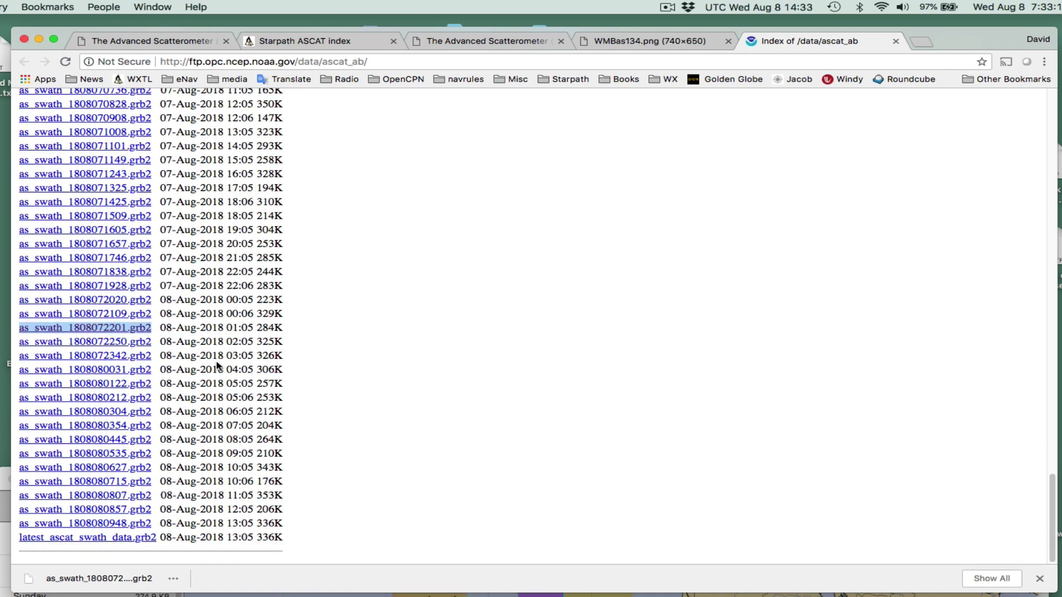
pyautogui.scroll(5, 216, 366)
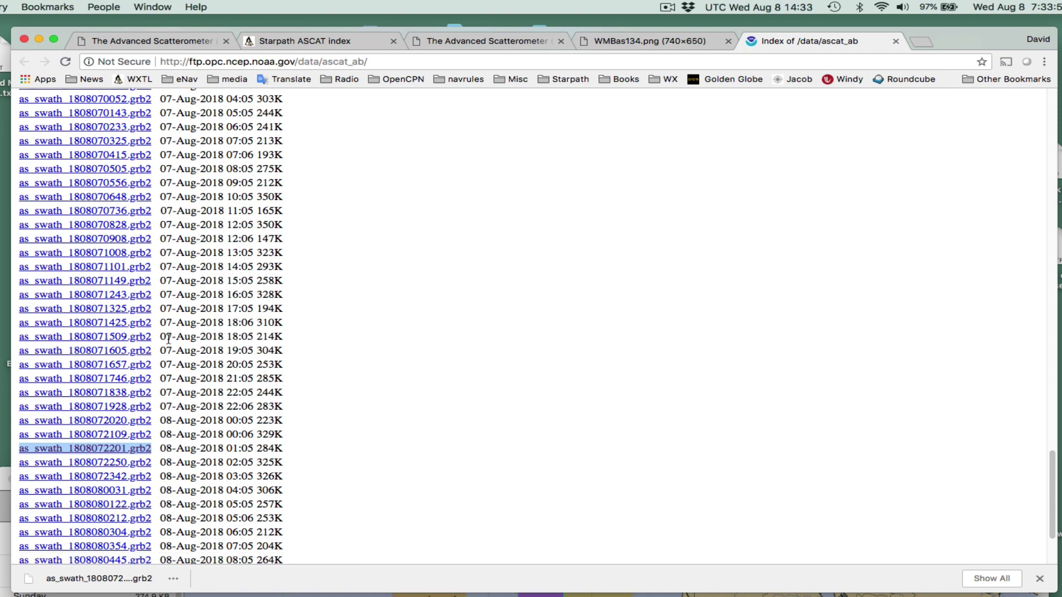
pyautogui.moveTo(162, 337); pyautogui.dragTo(274, 335)
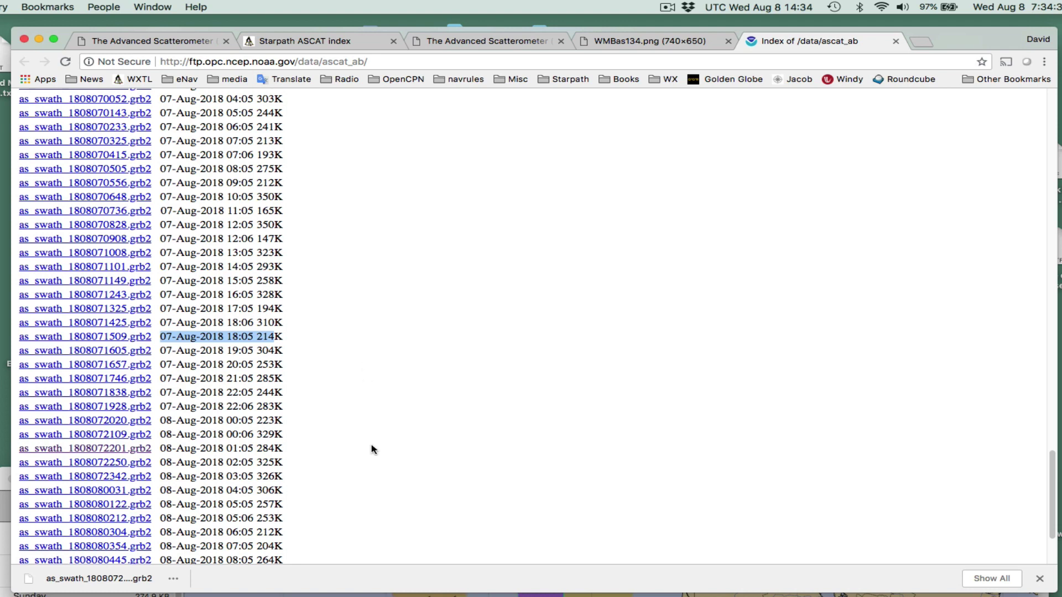
pyautogui.scroll(-2, 374, 449)
pyautogui.scroll(-6, 373, 449)
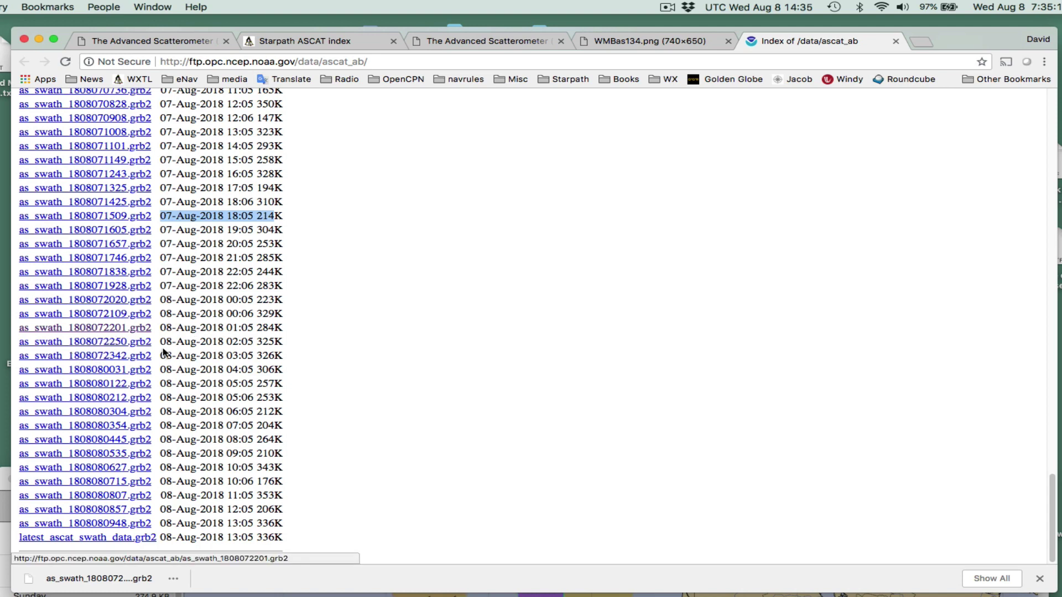
# Check the pass times on the WMBas134 plot, and save as_swath_1808072201.grb2 from the index into the ScreenShots folder.
pyautogui.click(650, 40)
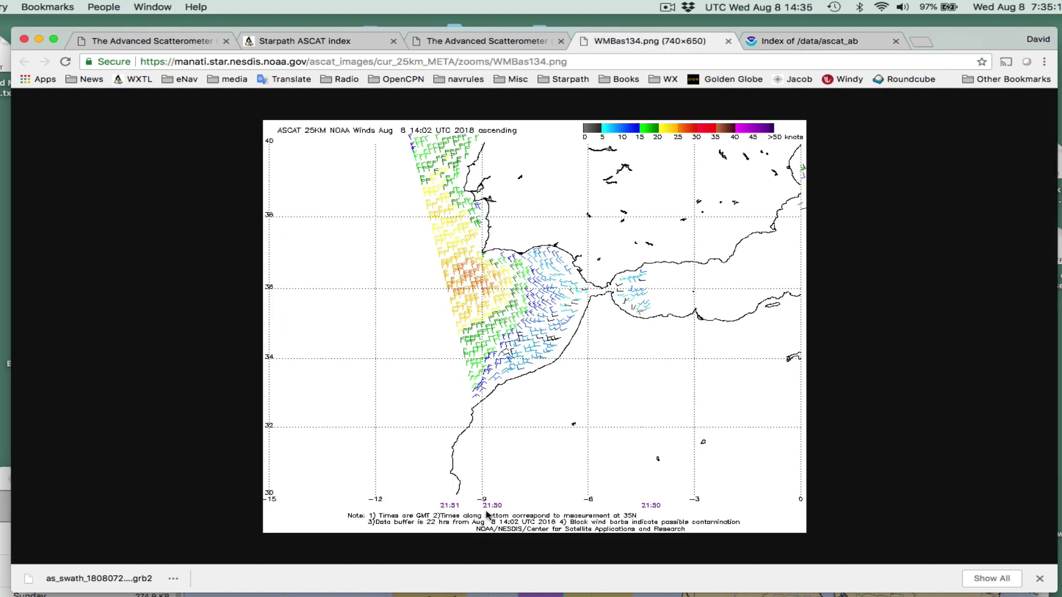
pyautogui.click(805, 44)
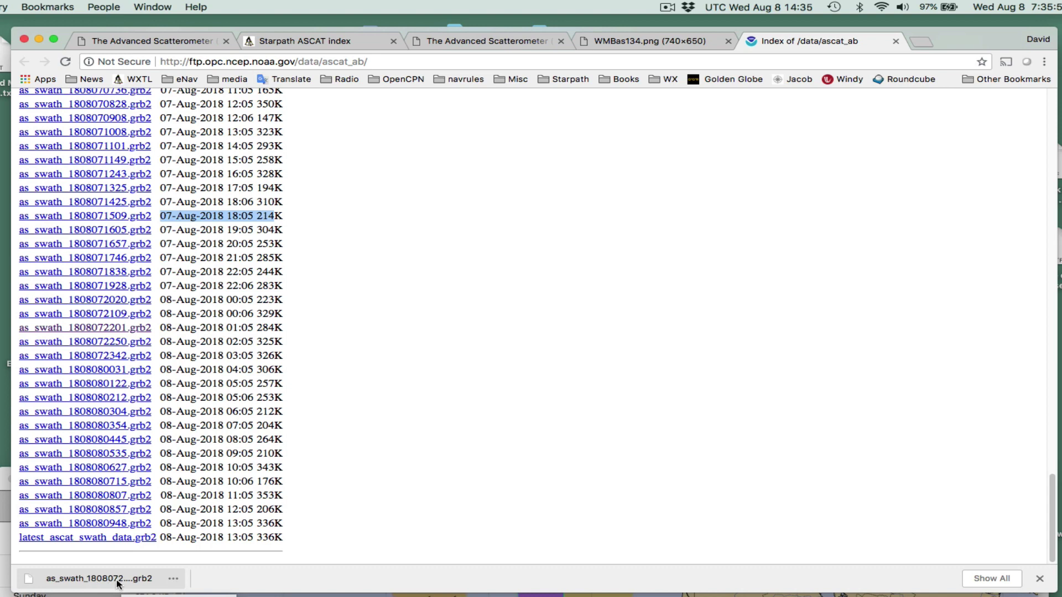
pyautogui.rightClick(113, 330)
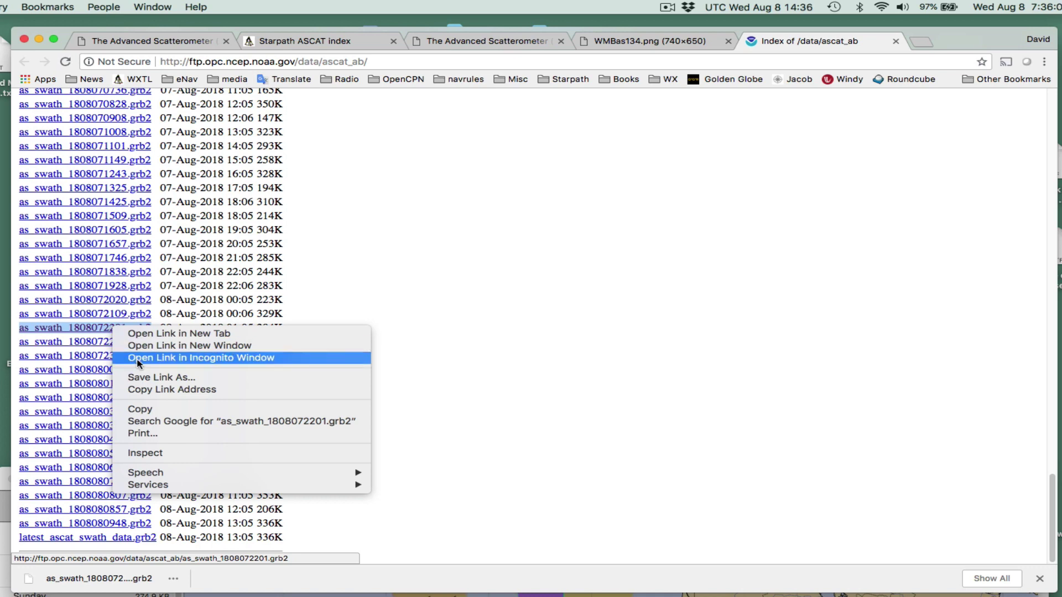
pyautogui.click(150, 379)
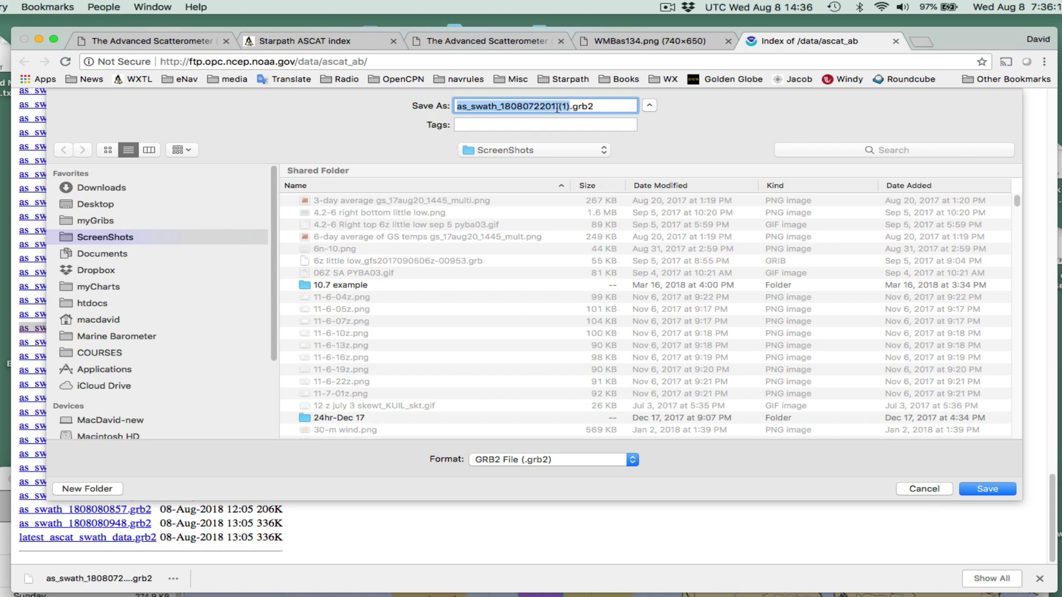
pyautogui.click(987, 490)
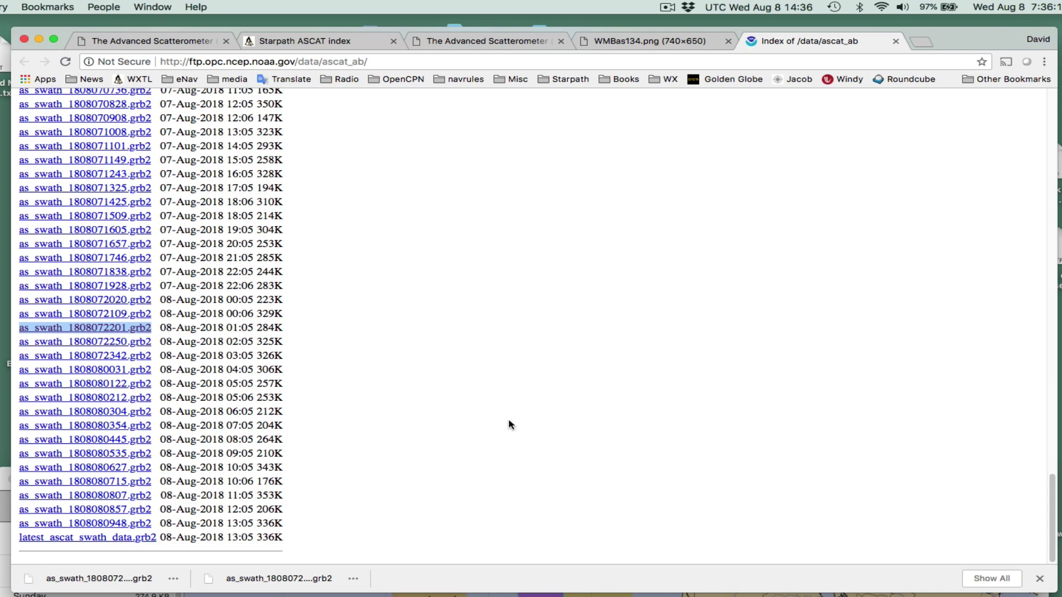
# Open the downloaded swath file in the GRIB viewer, examine its wind barbs off Portugal and Gibraltar, and minimize the viewer.
pyautogui.click(281, 579)
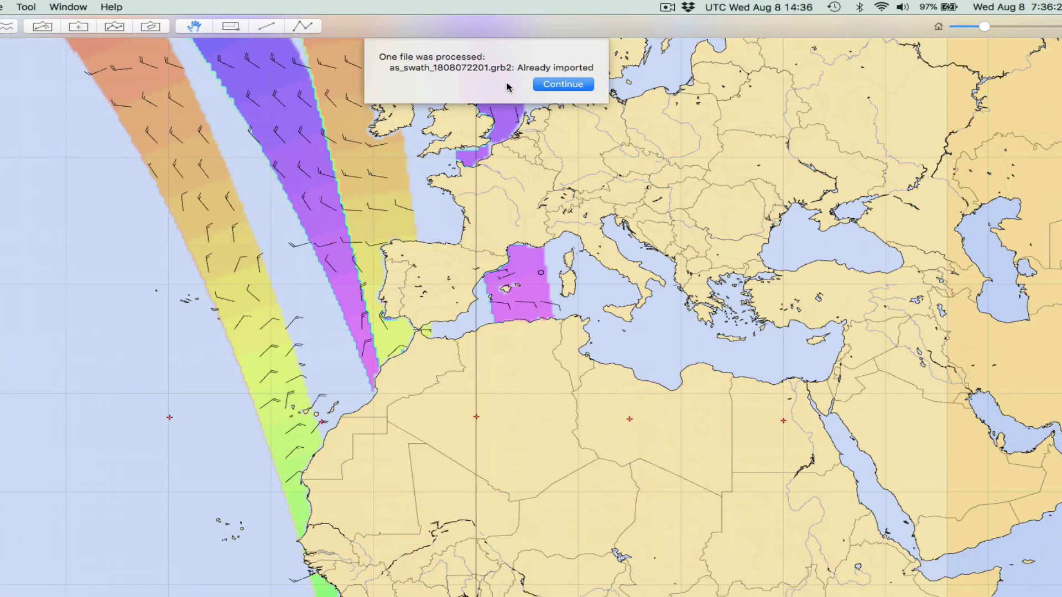
pyautogui.click(568, 86)
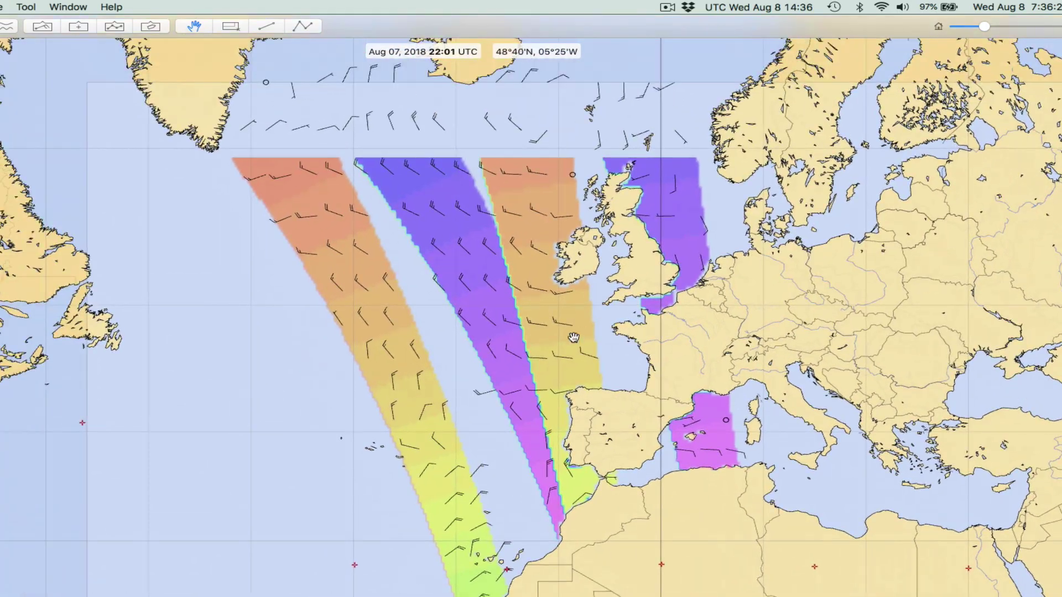
pyautogui.scroll(-5, 564, 338)
pyautogui.scroll(2, 564, 339)
pyautogui.scroll(3, 565, 339)
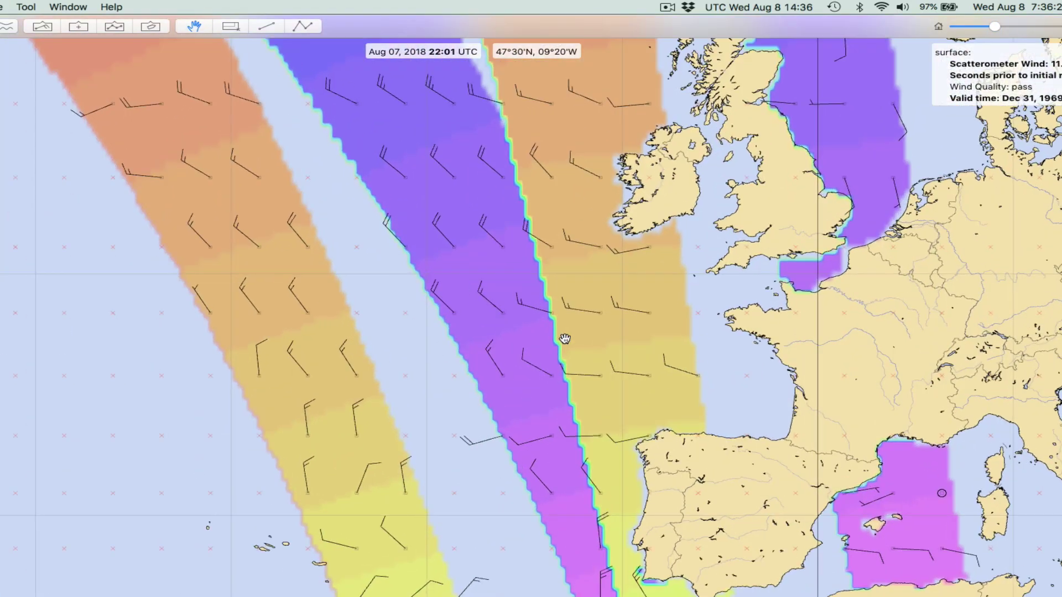
pyautogui.scroll(3, 557, 262)
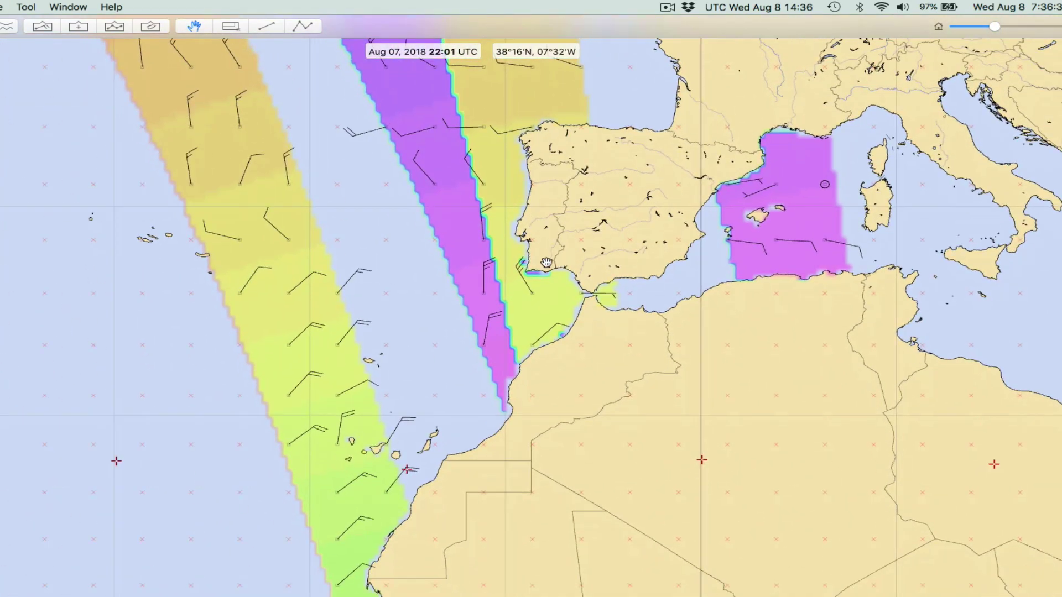
pyautogui.scroll(4, 539, 282)
pyautogui.scroll(-5, 536, 287)
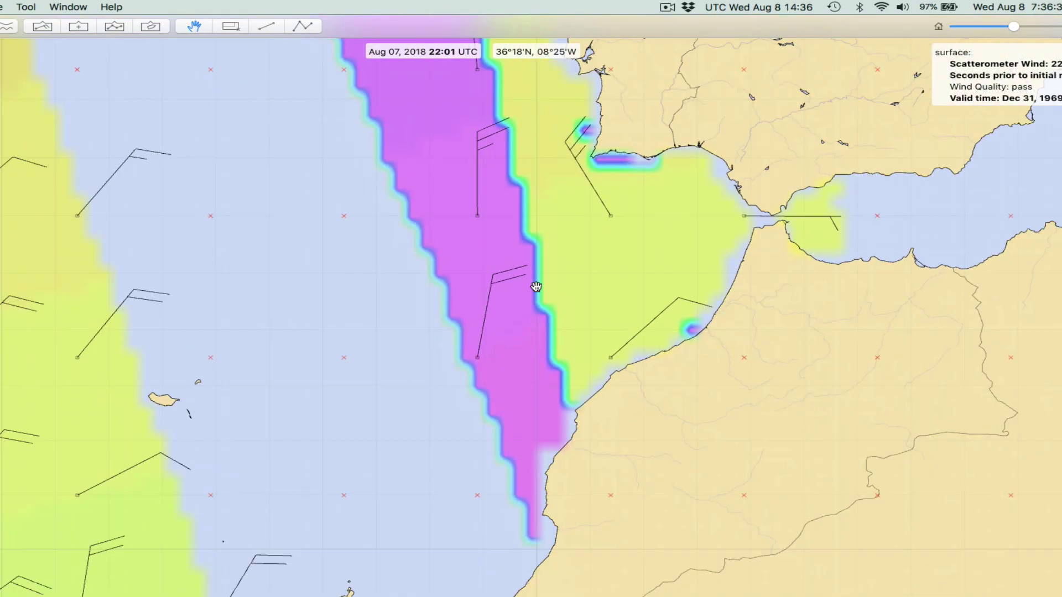
pyautogui.scroll(5, 536, 286)
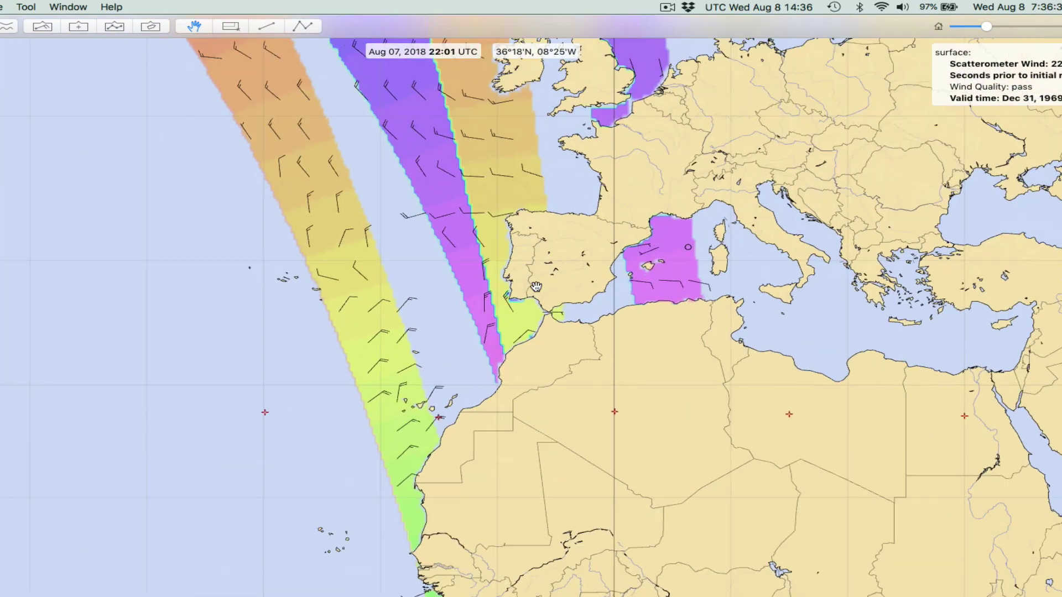
pyautogui.scroll(-5, 536, 287)
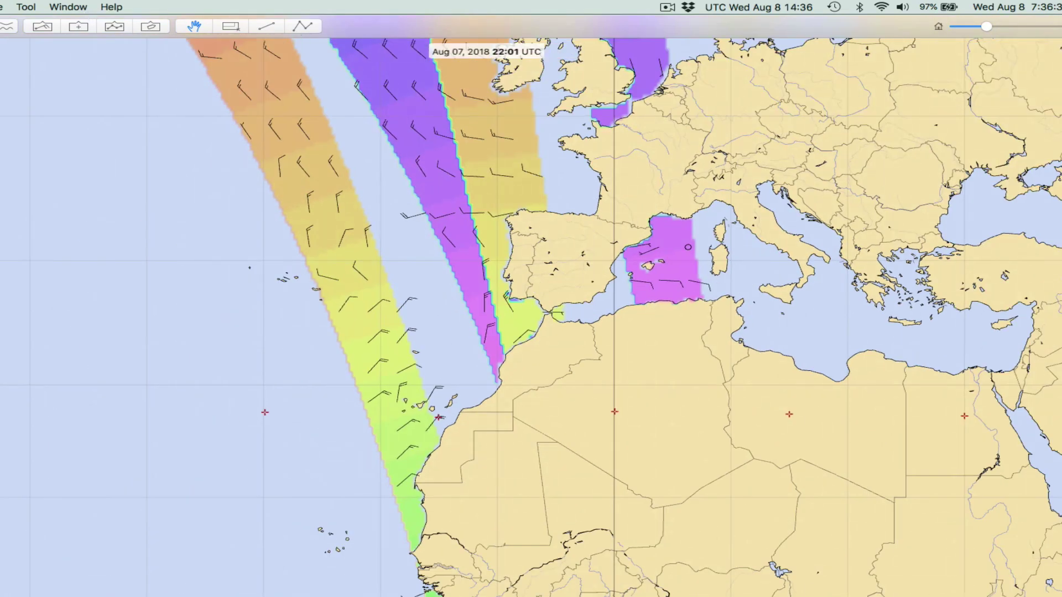
pyautogui.press('super+m')
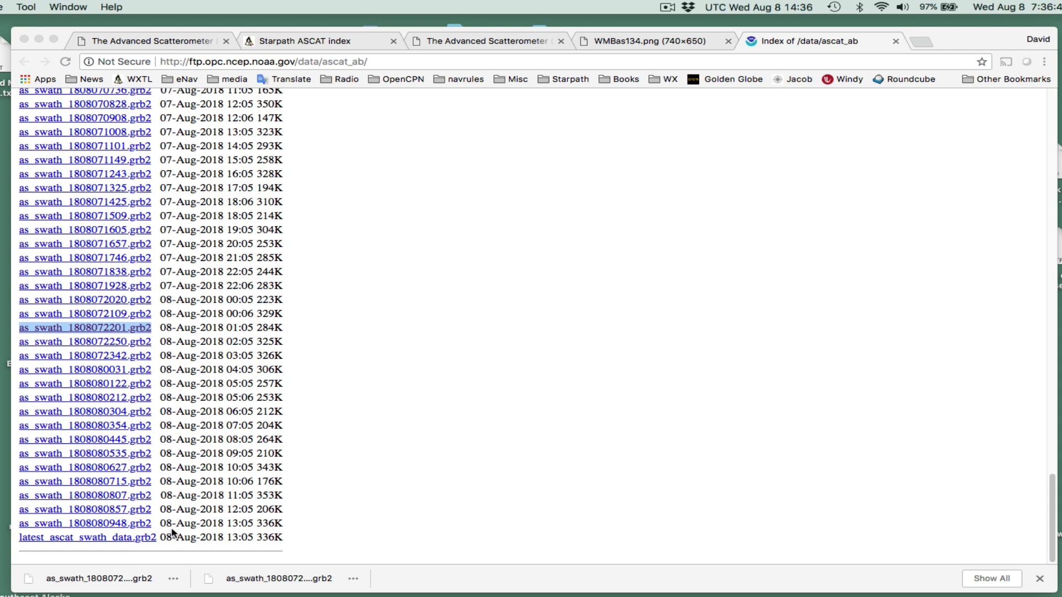
# Switch to Panoply and open as_swath_1808072201.grb2 from the ScreenShots folder, sorting the files by date modified to find it.
pyautogui.click(140, 328)
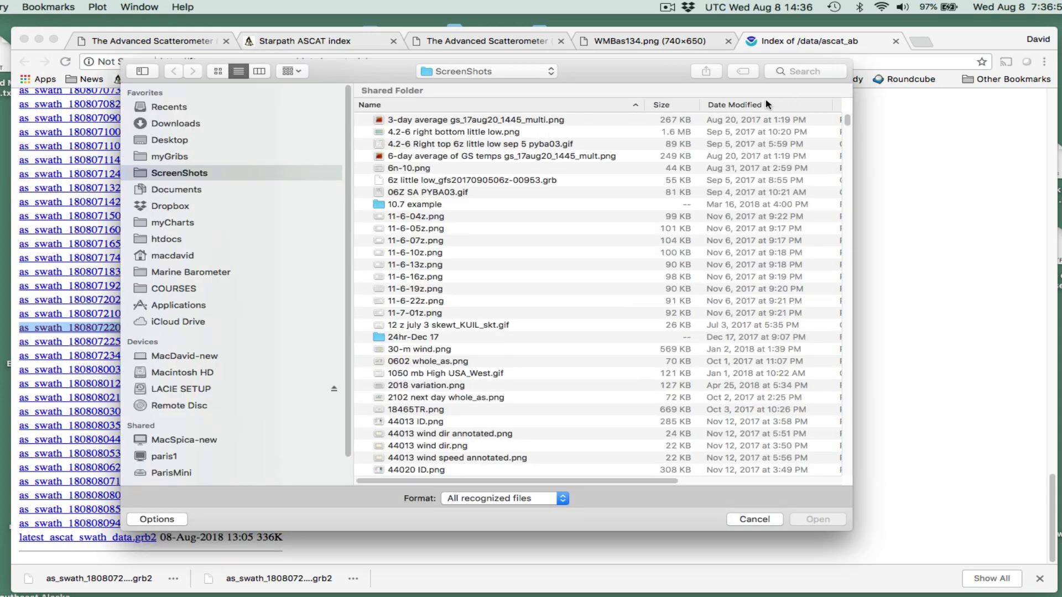
pyautogui.click(752, 110)
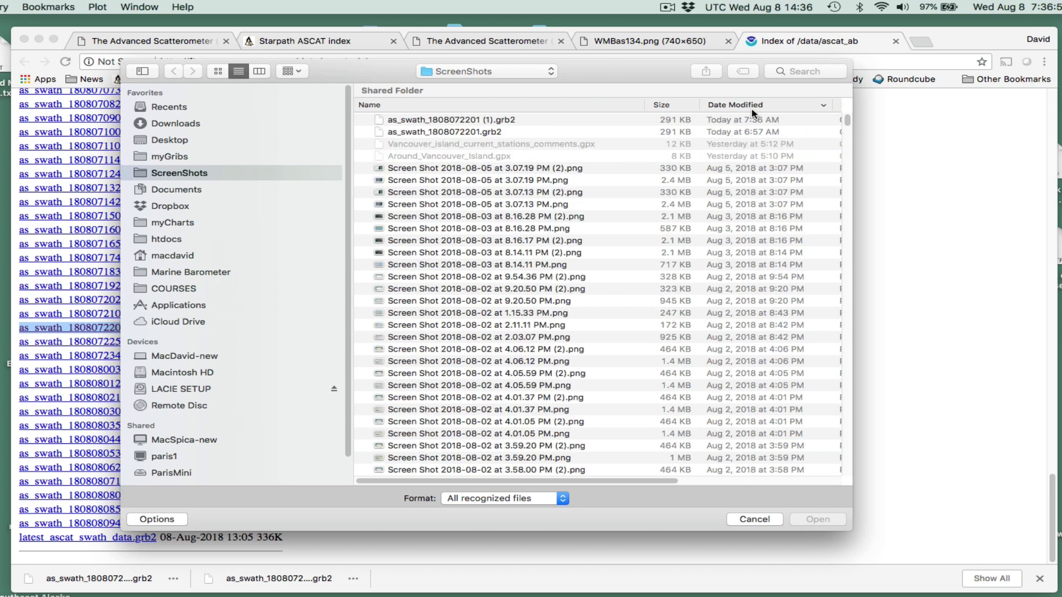
pyautogui.click(445, 133)
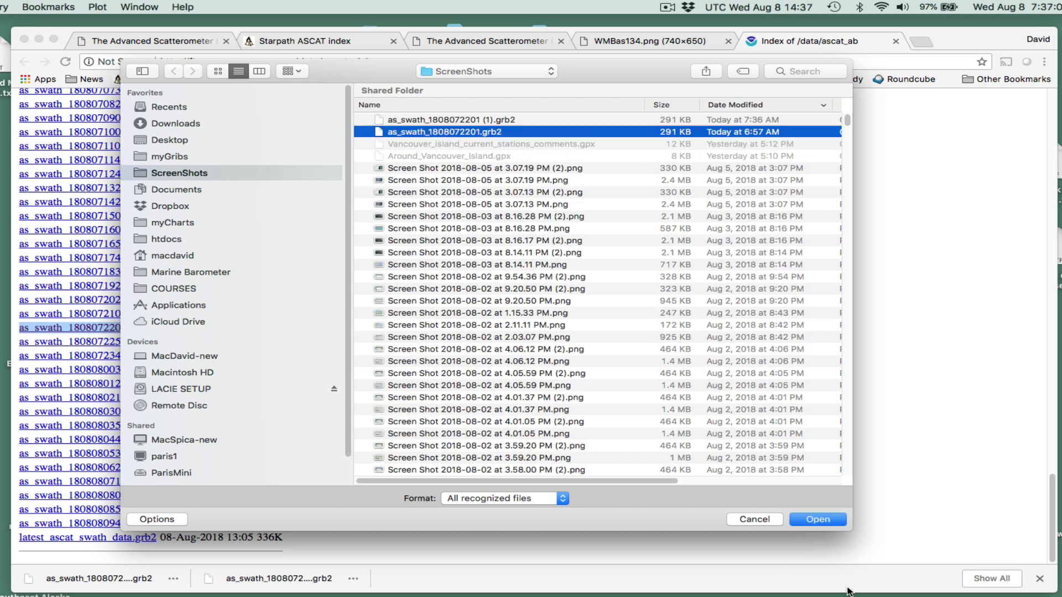
pyautogui.click(811, 522)
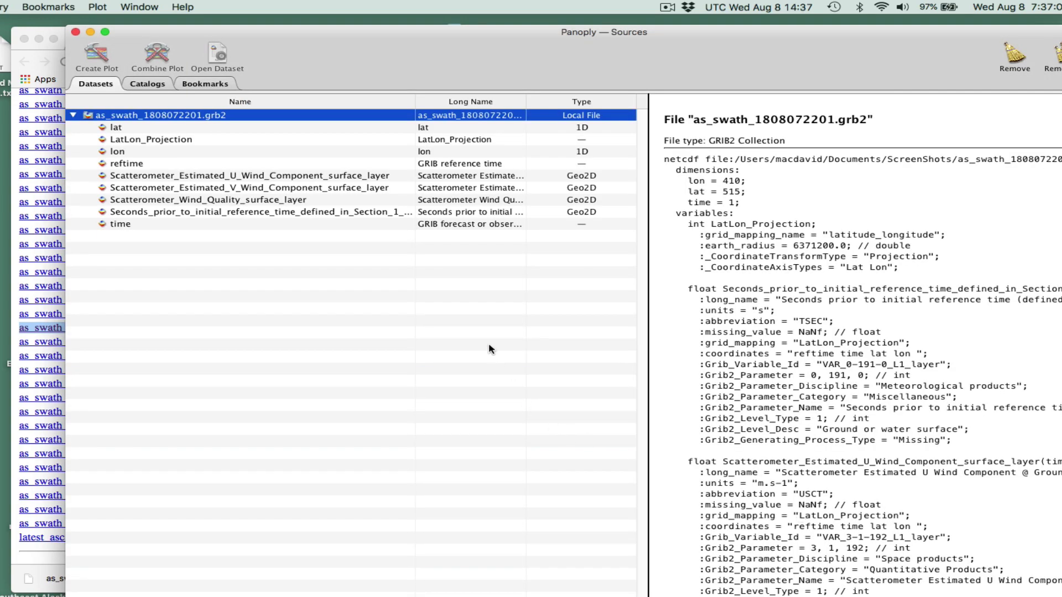
pyautogui.moveTo(575, 62); pyautogui.dragTo(470, 61)
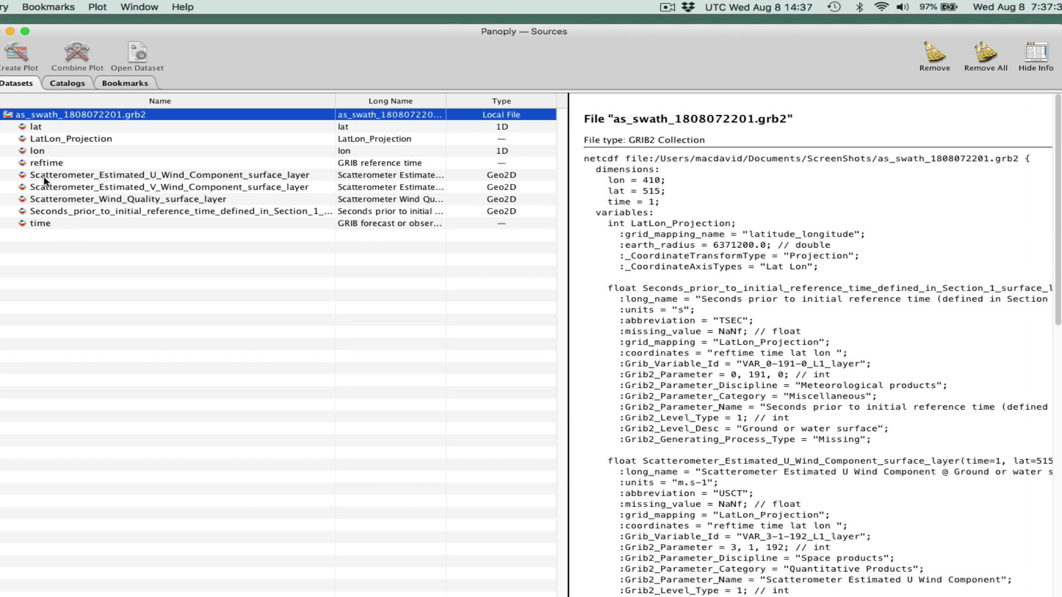
# Create a georeferenced Longitude-Latitude plot of the Scatterometer_Estimated_U_Wind_Component_surface_layer variable.
pyautogui.click(174, 177)
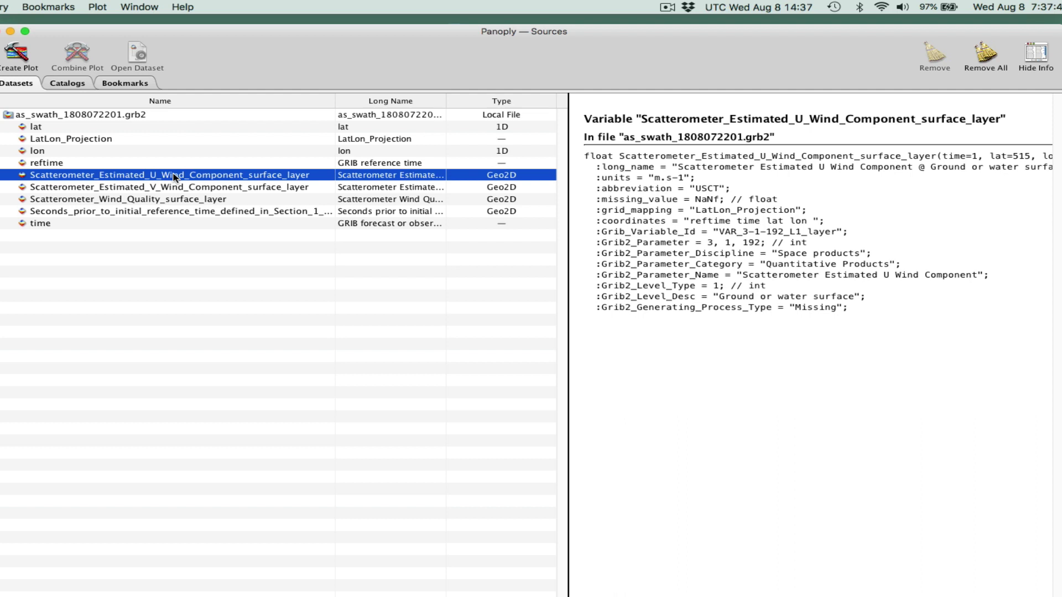
pyautogui.click(17, 54)
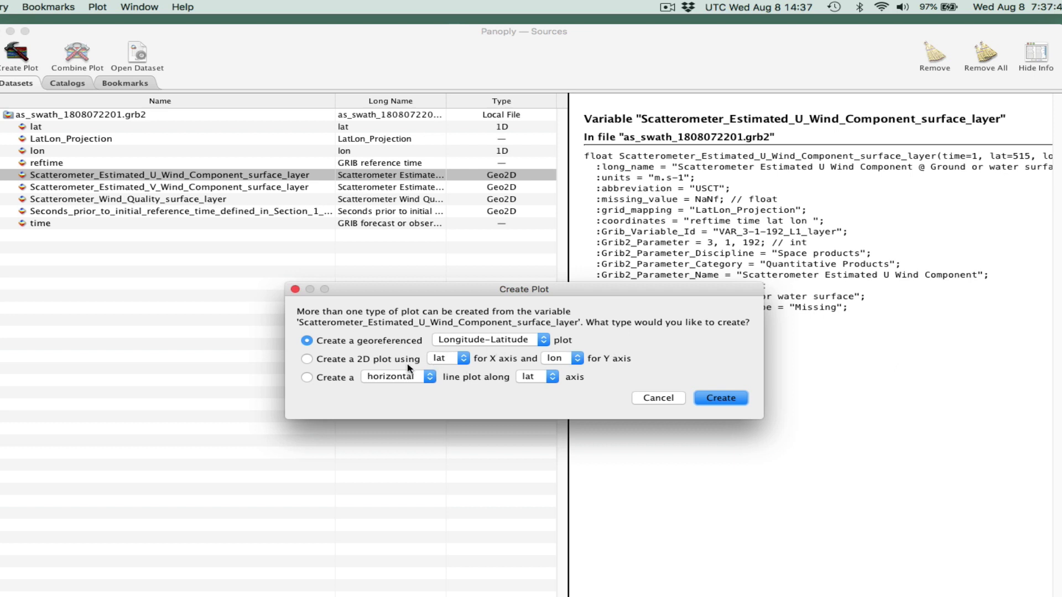
pyautogui.click(722, 401)
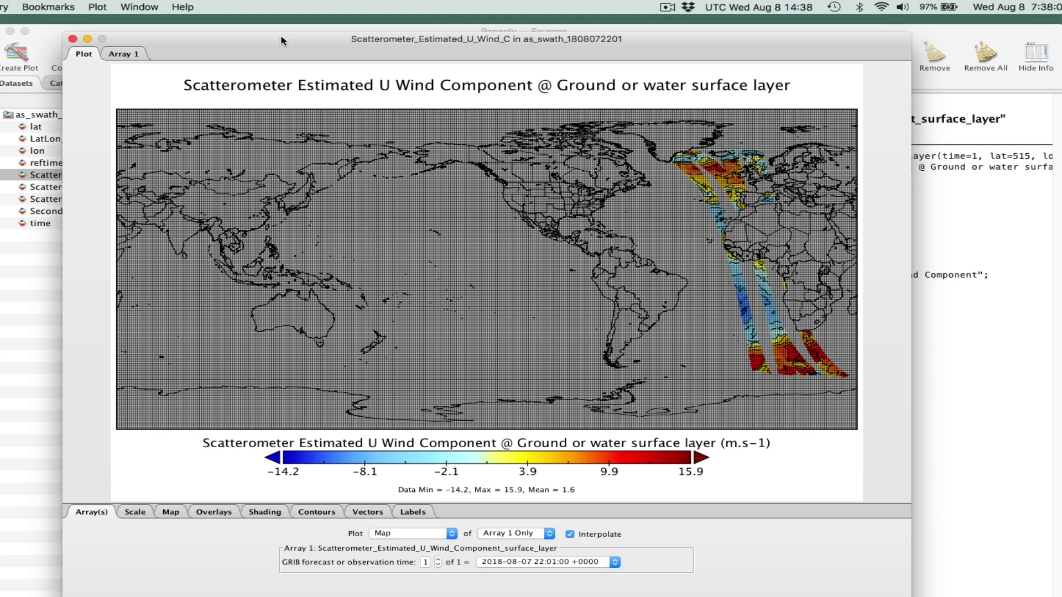
# Combine the Scatterometer_Estimated_V_Wind_Component_surface_layer variable into the existing U wind component plot.
pyautogui.click(55, 44)
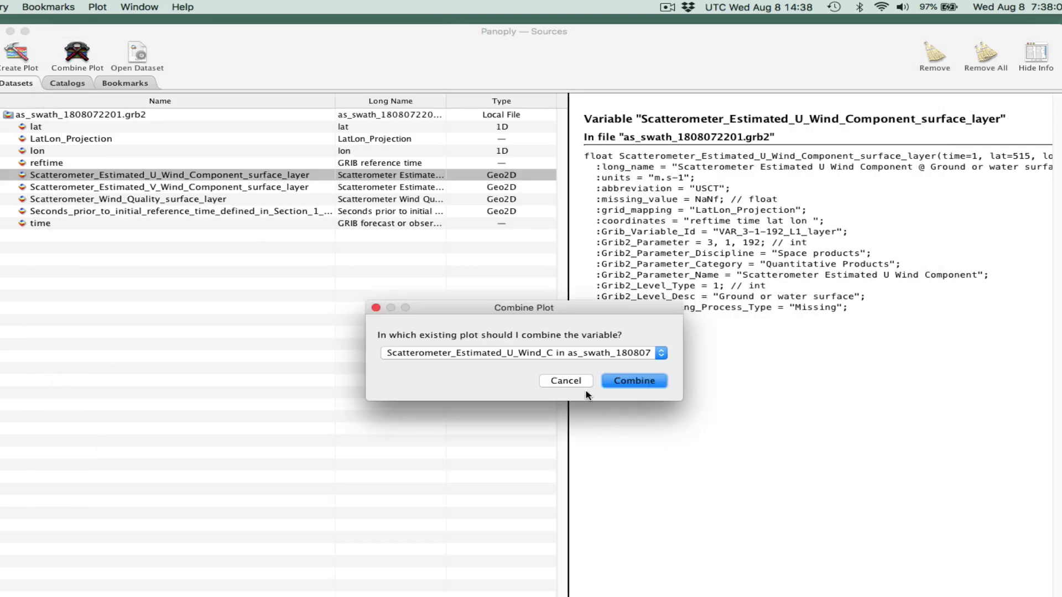
pyautogui.click(563, 380)
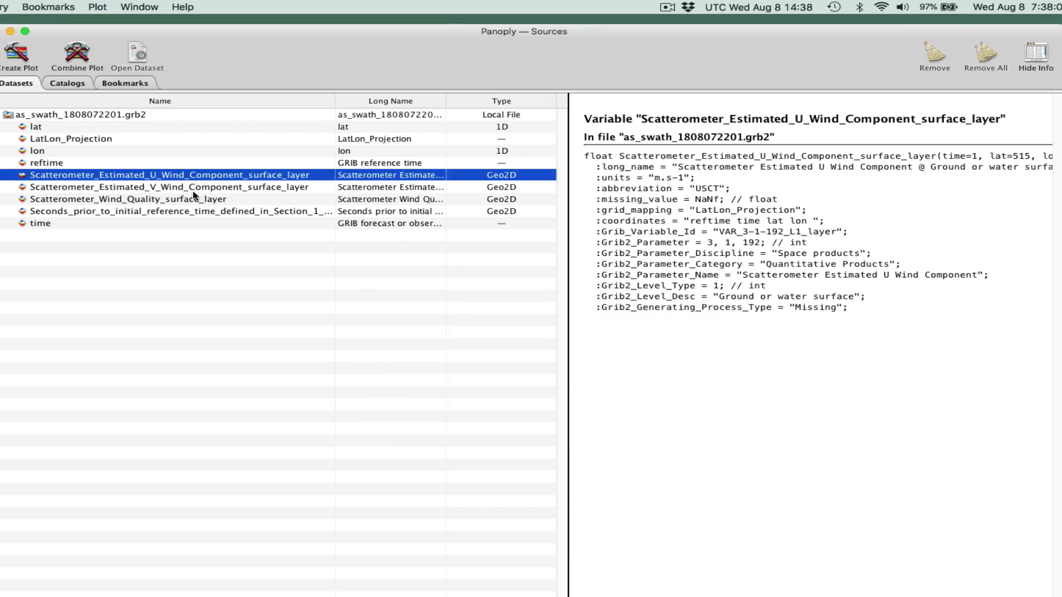
pyautogui.click(171, 188)
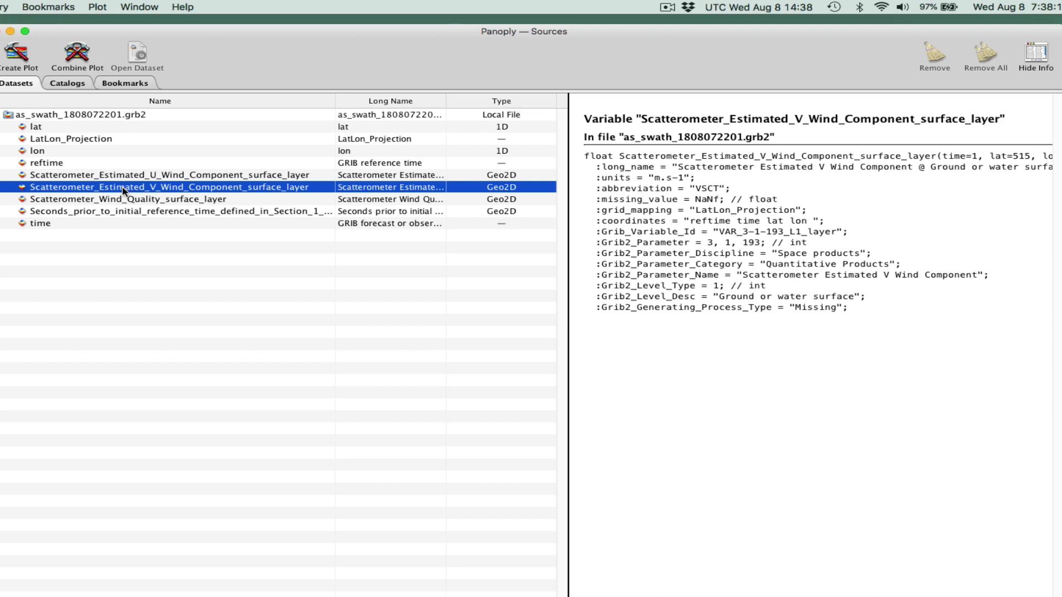
pyautogui.click(77, 52)
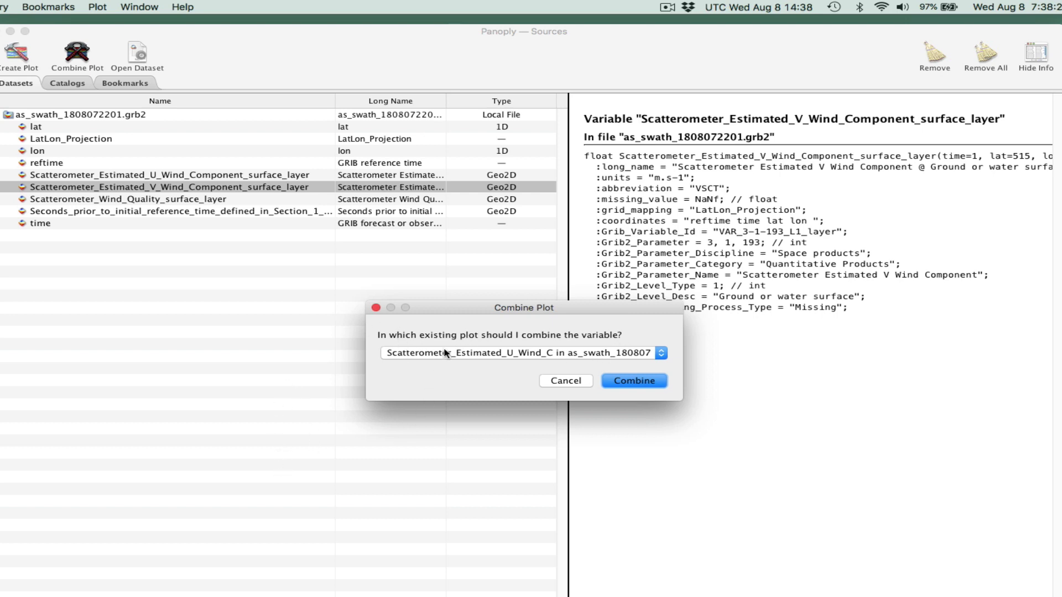
pyautogui.click(661, 354)
pyautogui.click(665, 355)
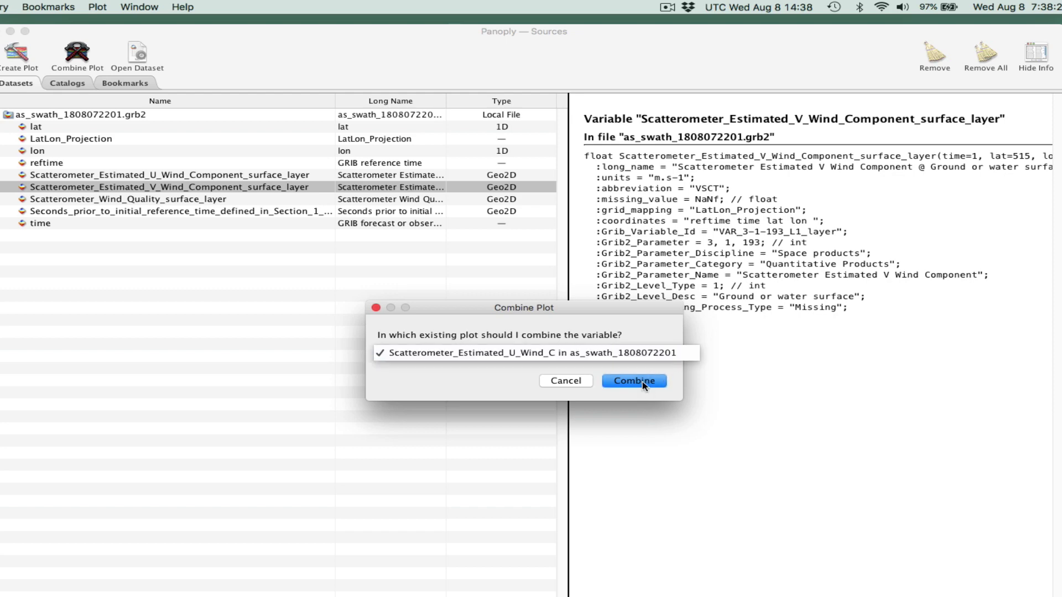
pyautogui.click(643, 386)
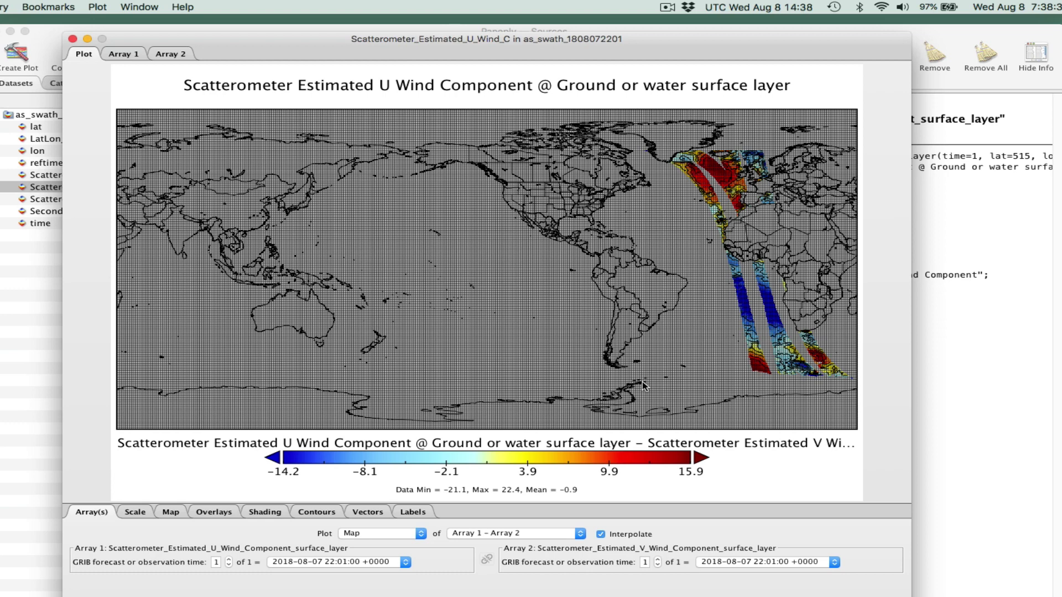
# Set the combined plot of the U and V wind arrays to show Vector Magnitude.
pyautogui.click(581, 535)
pyautogui.click(580, 534)
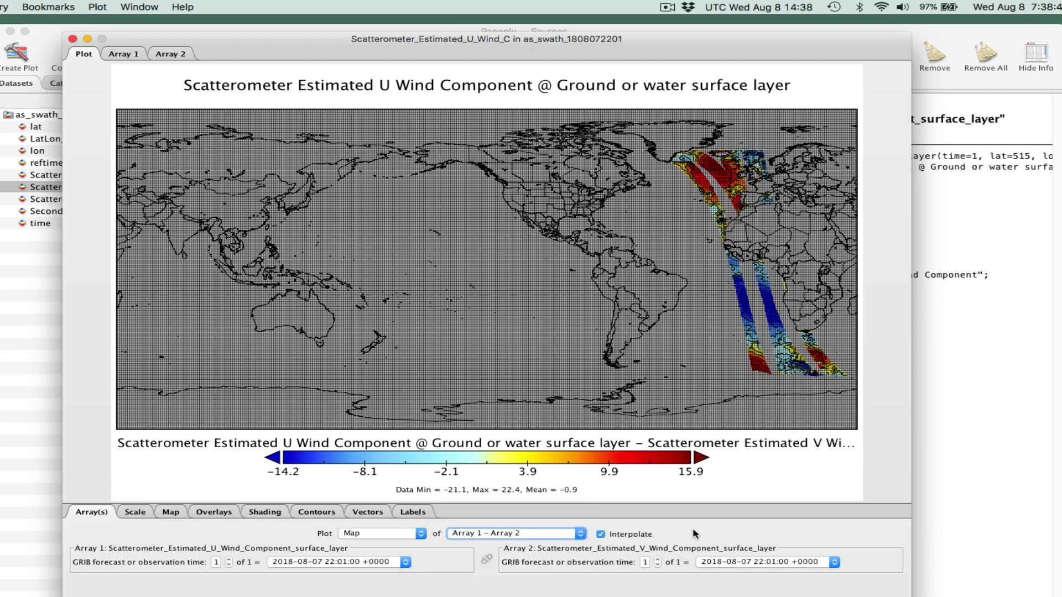
pyautogui.click(581, 535)
pyautogui.click(582, 537)
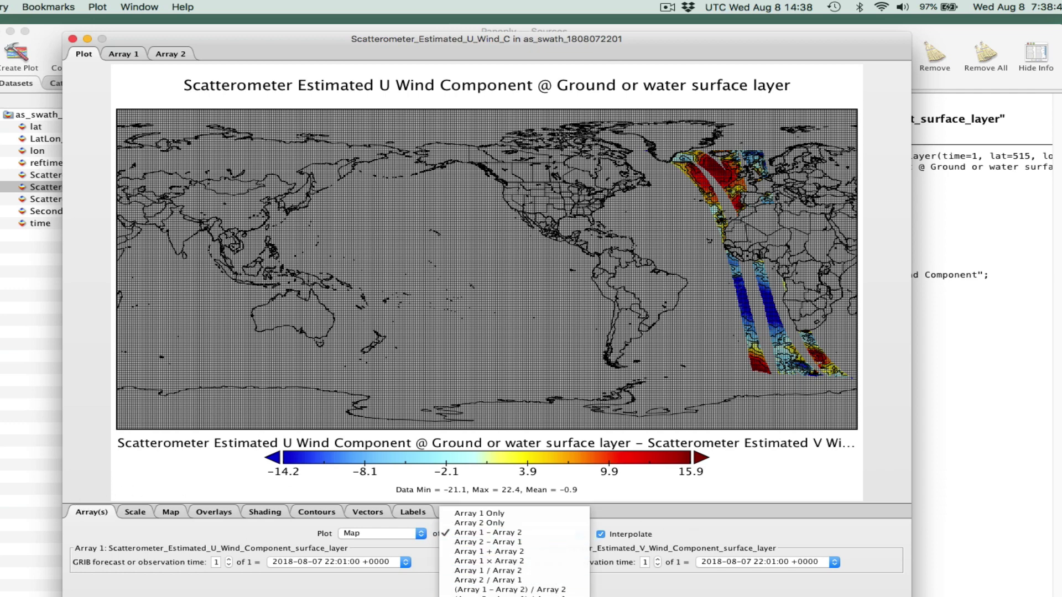
pyautogui.click(515, 596)
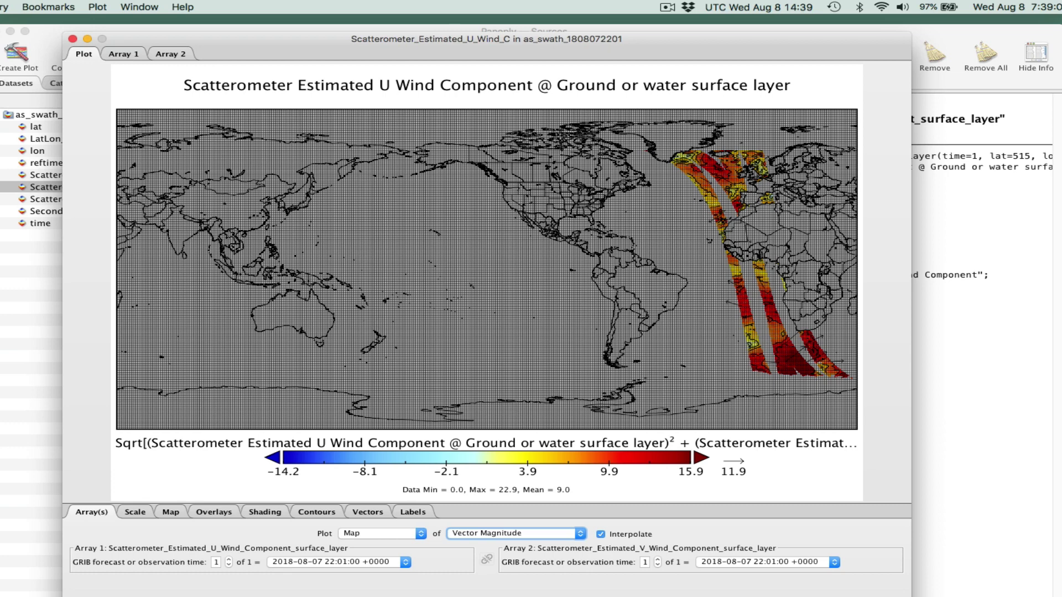
# Switch to the panoply key commands.rtf note, read the zoom and centering commands, and hide the note.
pyautogui.press('super+Tab')
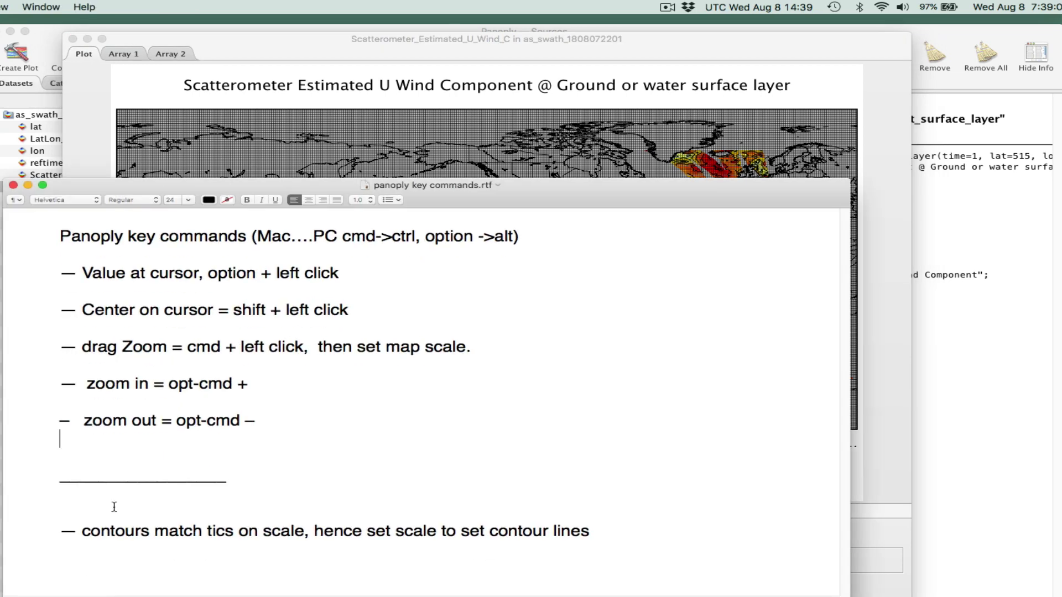
pyautogui.moveTo(468, 206); pyautogui.dragTo(570, 105)
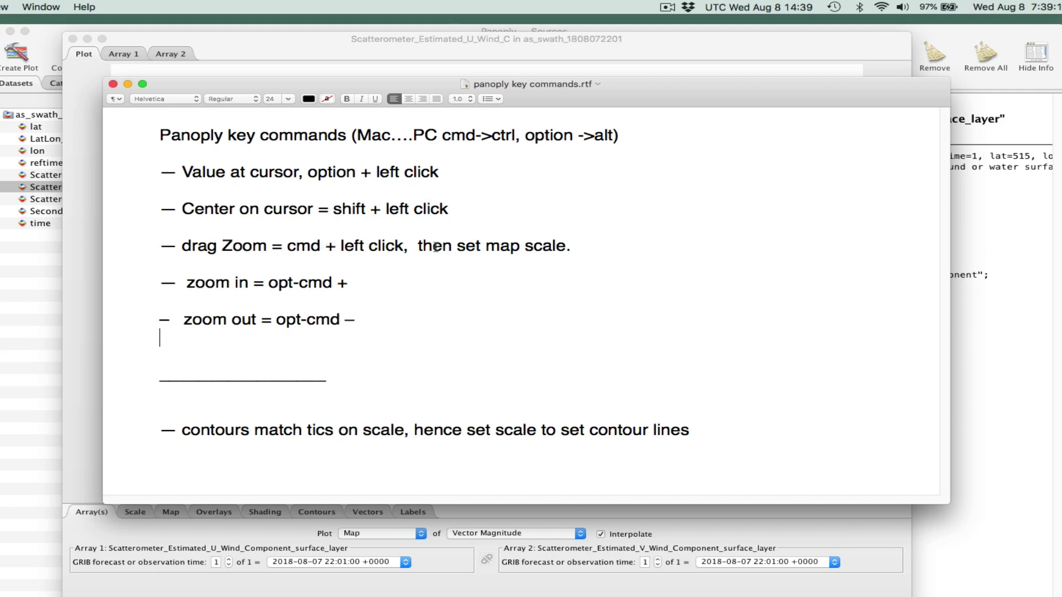
pyautogui.moveTo(366, 86); pyautogui.dragTo(985, 179)
pyautogui.press('super+h')
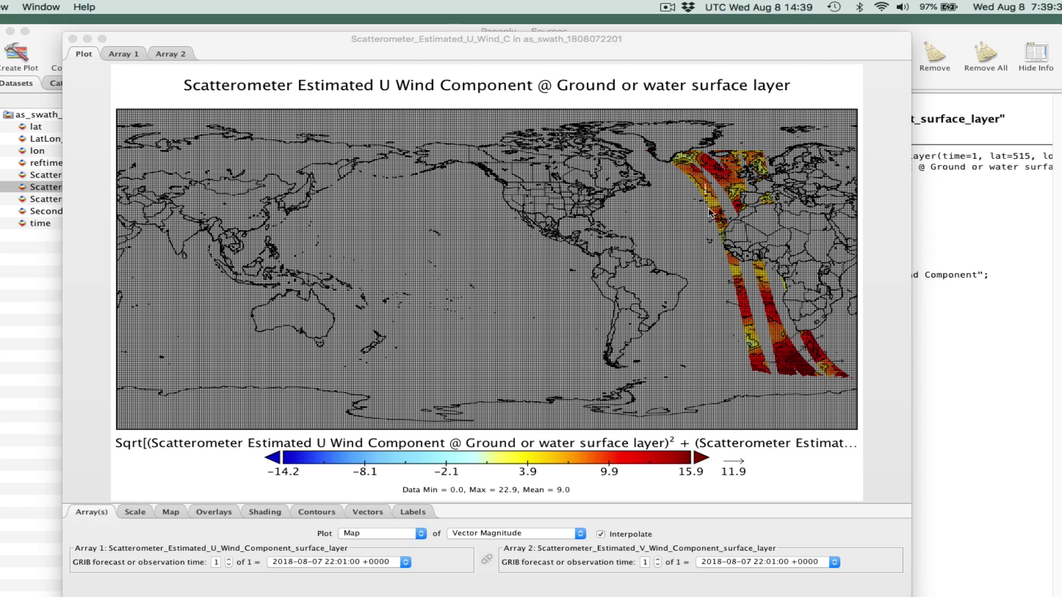
# Zoom the map to the swaths around Iberia and northwest Africa, and fix the map's proportions.
pyautogui.moveTo(706, 184); pyautogui.dragTo(792, 253)
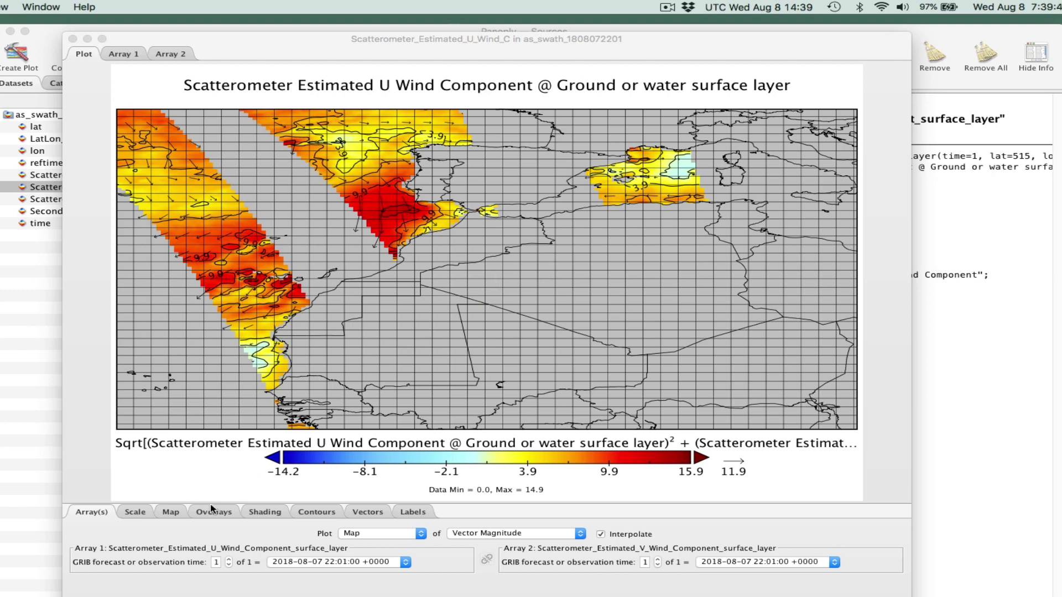
pyautogui.click(169, 513)
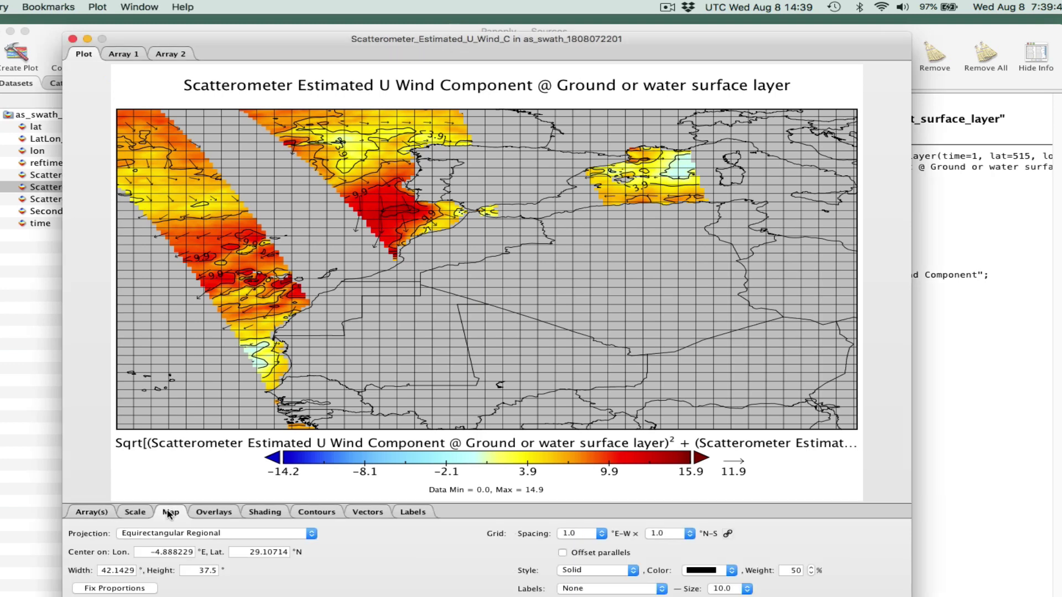
pyautogui.click(117, 590)
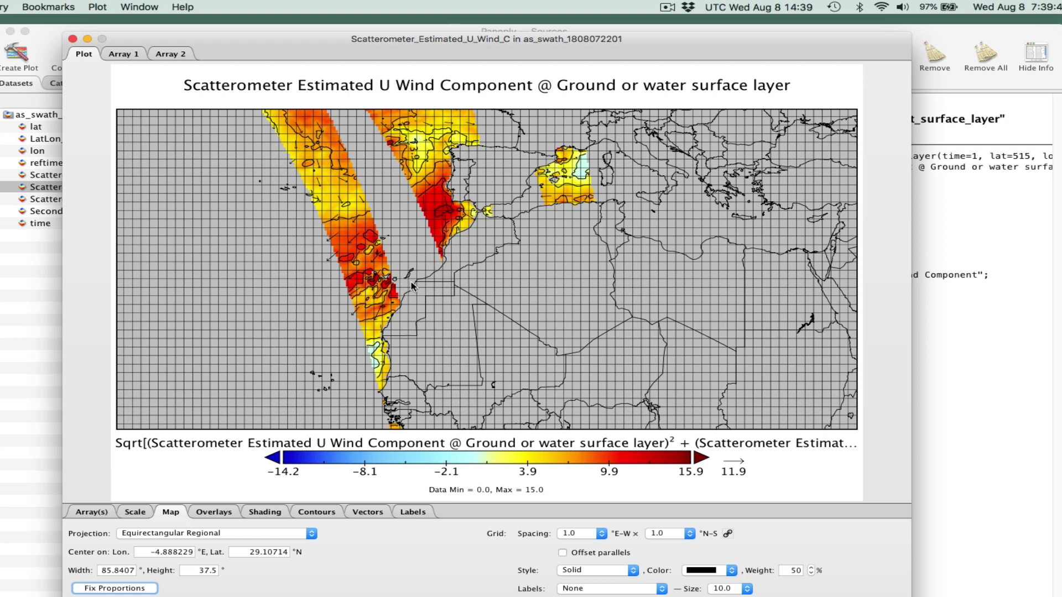
pyautogui.click(93, 514)
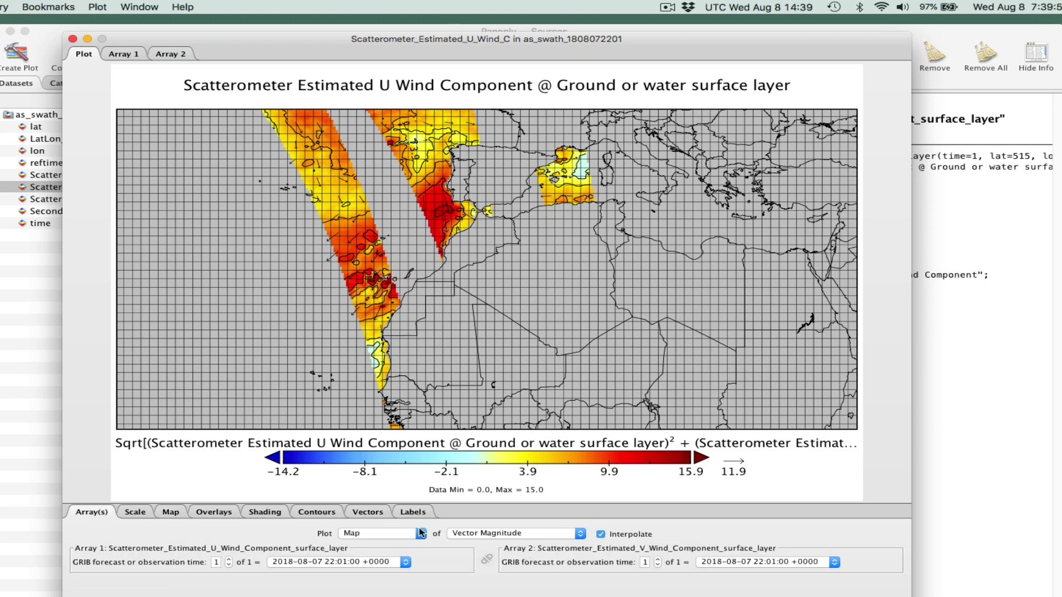
# Set the color scale's minimum to 0 and its units to knot.
pyautogui.click(133, 514)
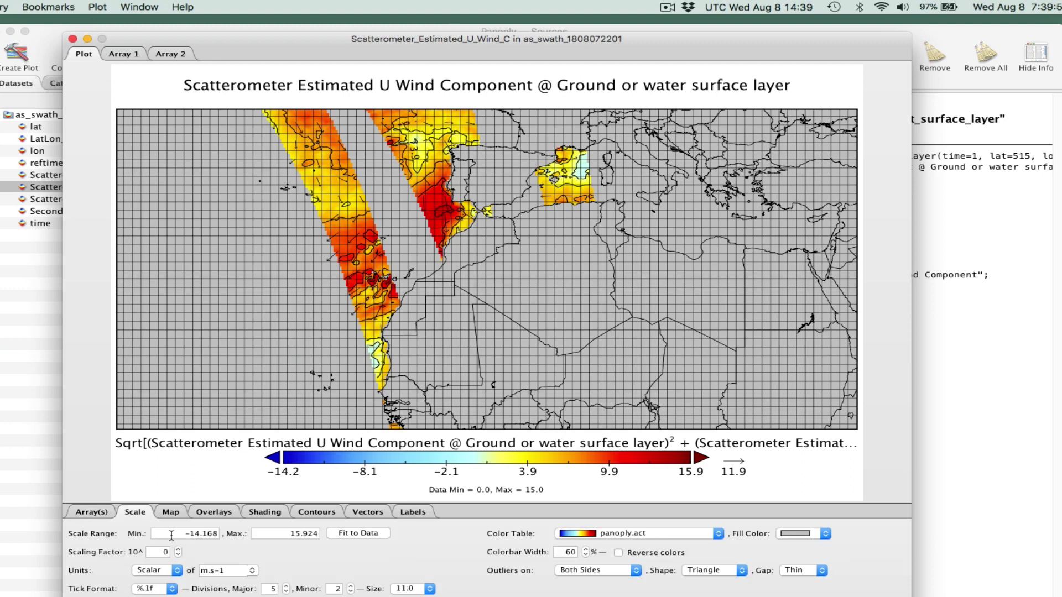
pyautogui.click(172, 536)
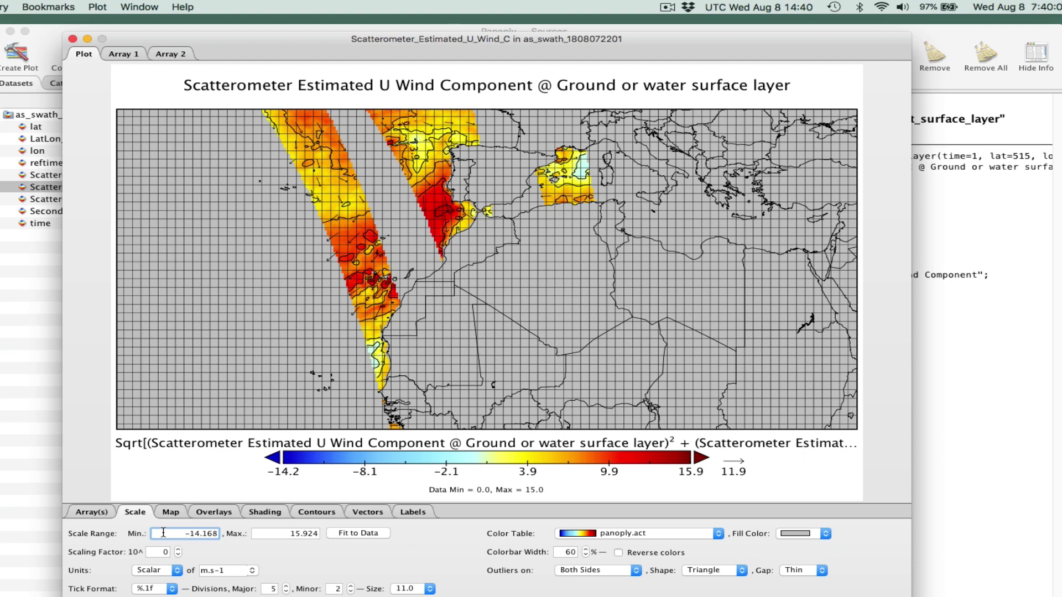
pyautogui.moveTo(163, 533); pyautogui.dragTo(220, 535)
pyautogui.write('0')
pyautogui.press('Tab')
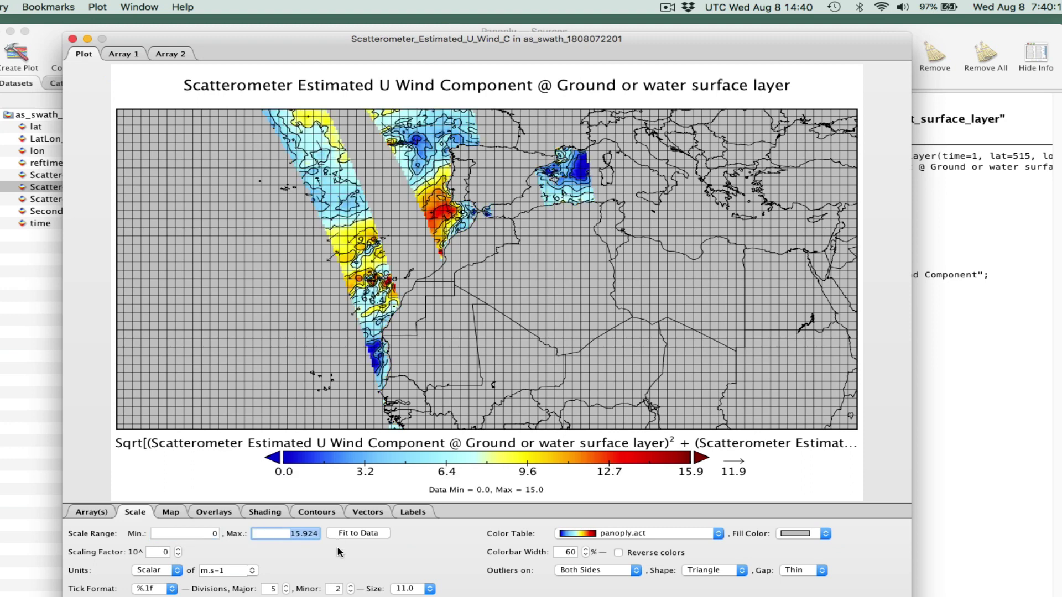
pyautogui.press('Left')
pyautogui.click(252, 572)
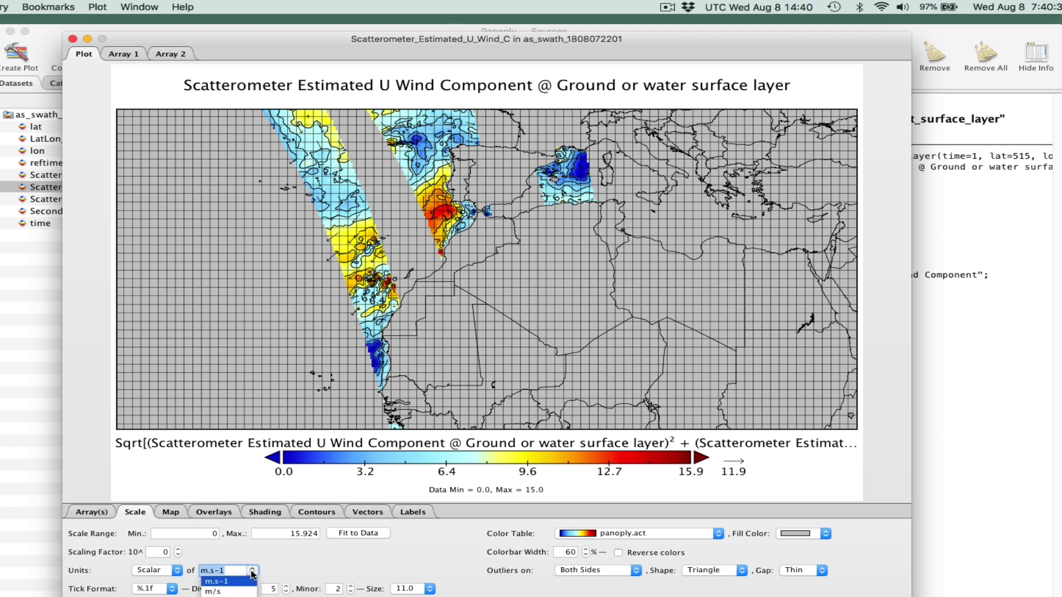
pyautogui.write('knot')
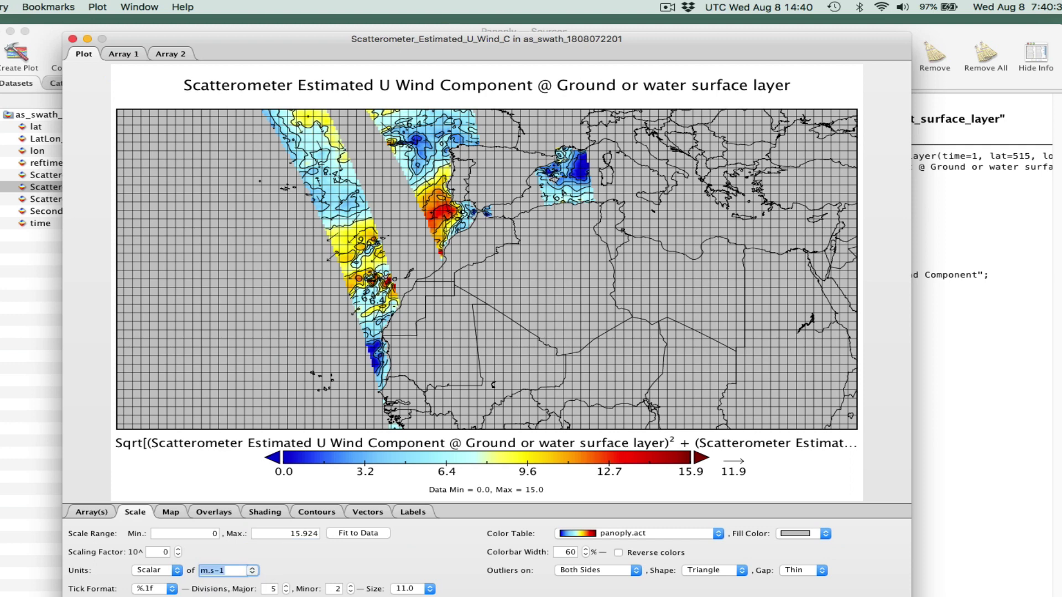
pyautogui.press('Return')
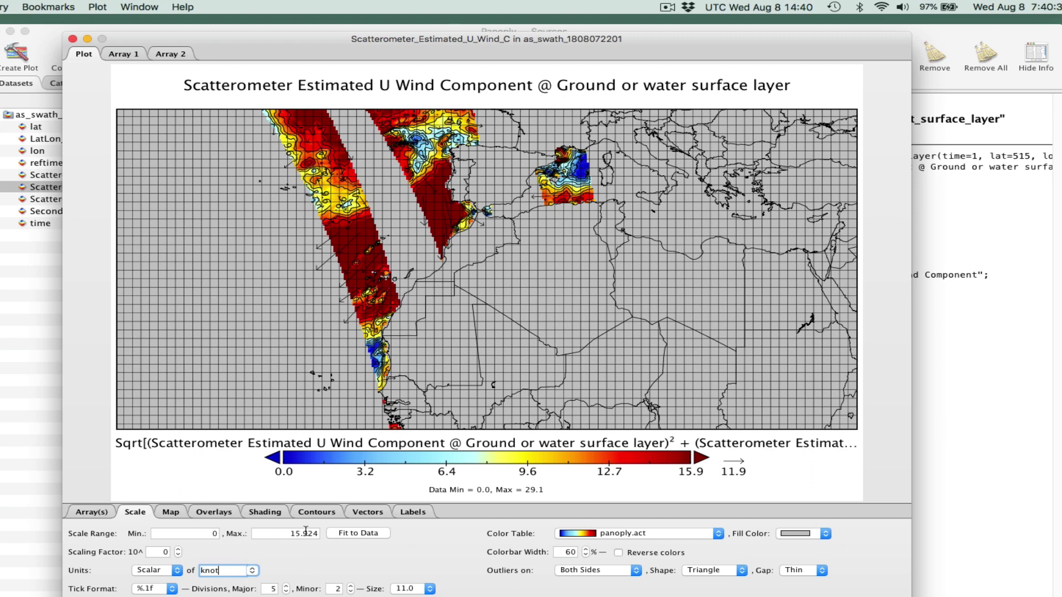
# Fit the color scale to the data, and round its range to a minimum of 0 and a maximum of 30.
pyautogui.click(178, 533)
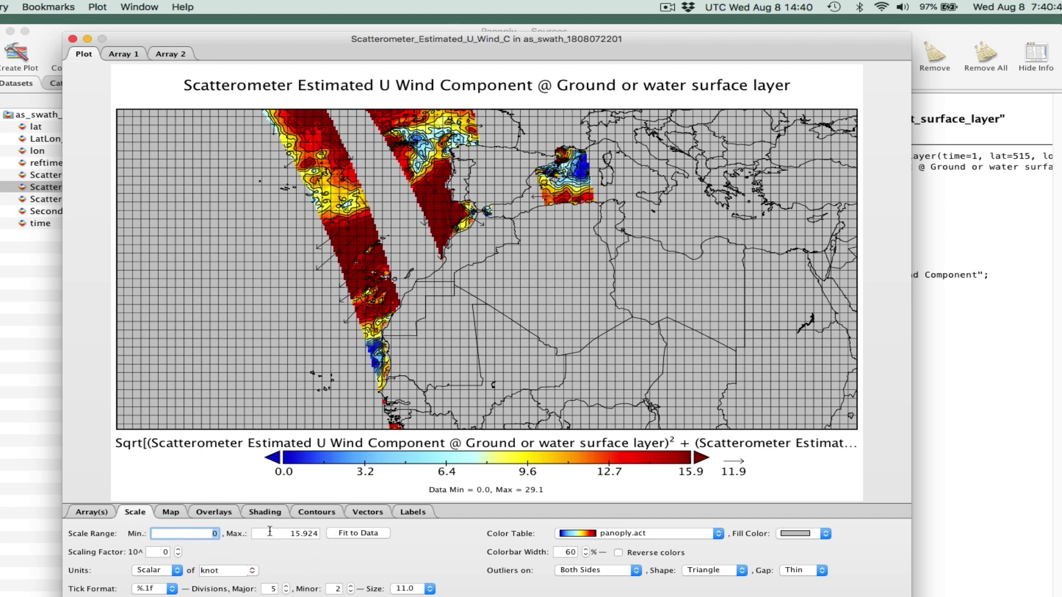
pyautogui.click(309, 532)
pyautogui.click(343, 534)
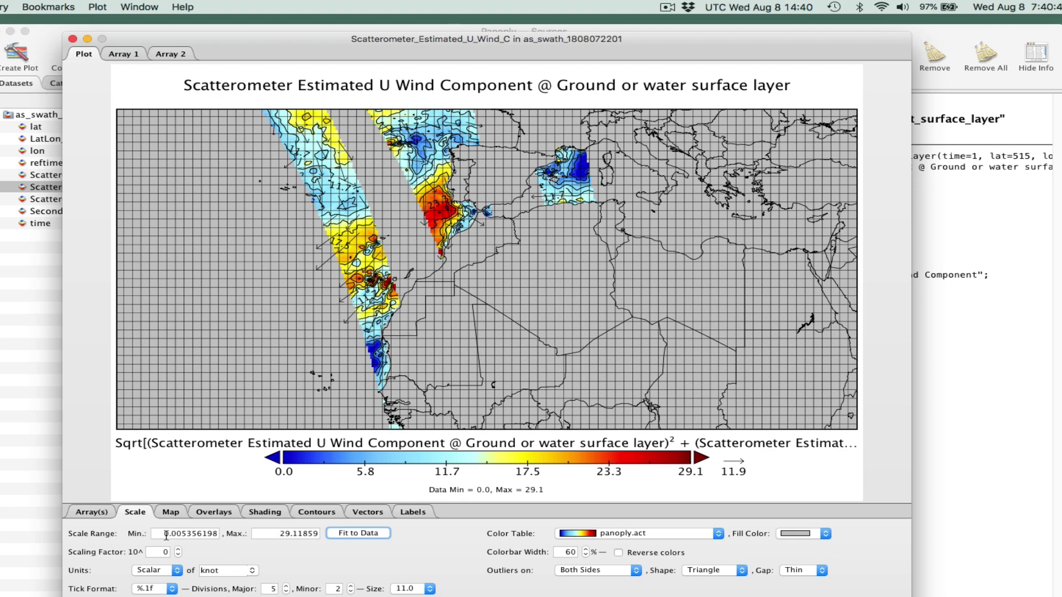
pyautogui.moveTo(164, 535); pyautogui.dragTo(231, 536)
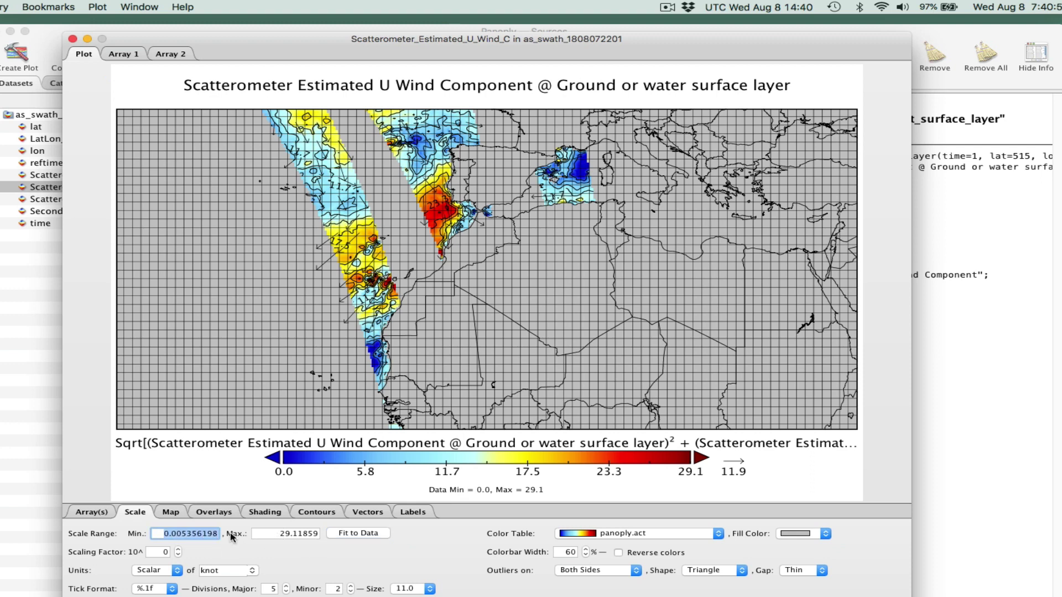
pyautogui.write('0')
pyautogui.click(277, 534)
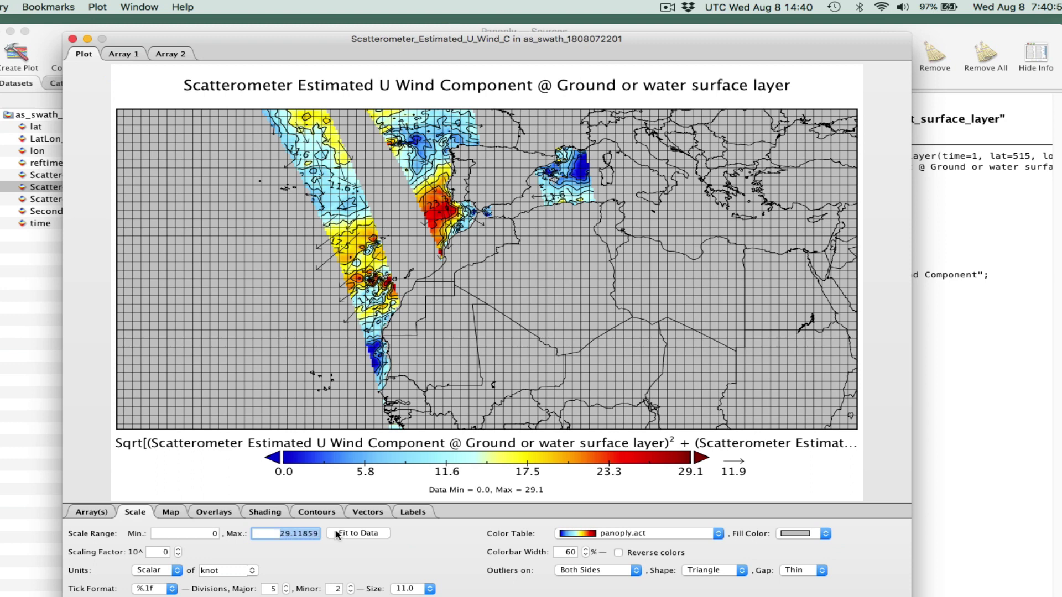
pyautogui.write('30')
pyautogui.press('Return')
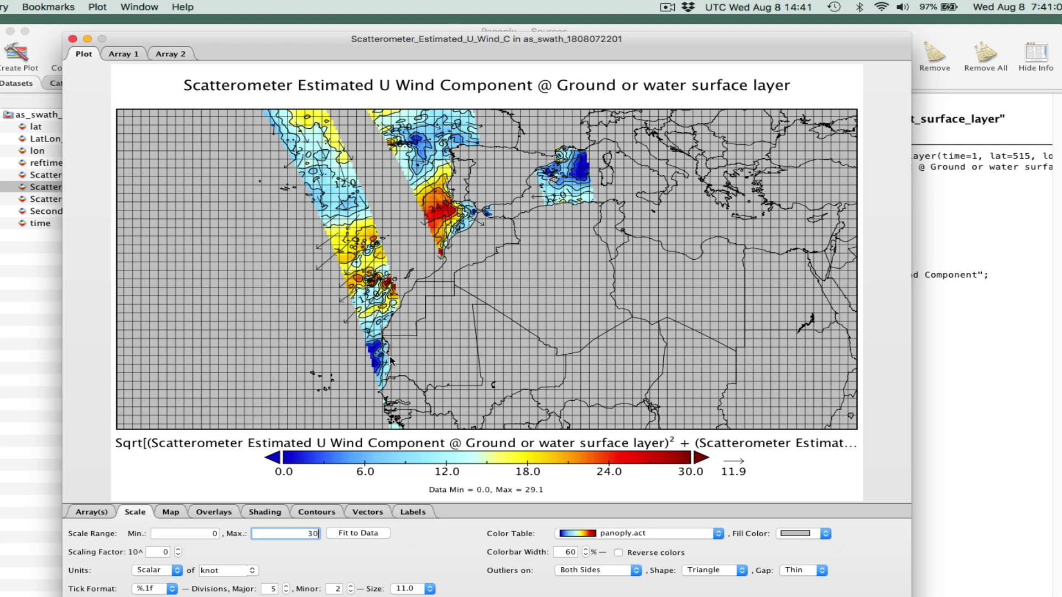
# Zoom in closer on the swath off southwest Iberia and Gibraltar, fixing the map's proportions after zooming.
pyautogui.click(389, 172)
pyautogui.moveTo(388, 172); pyautogui.dragTo(521, 285)
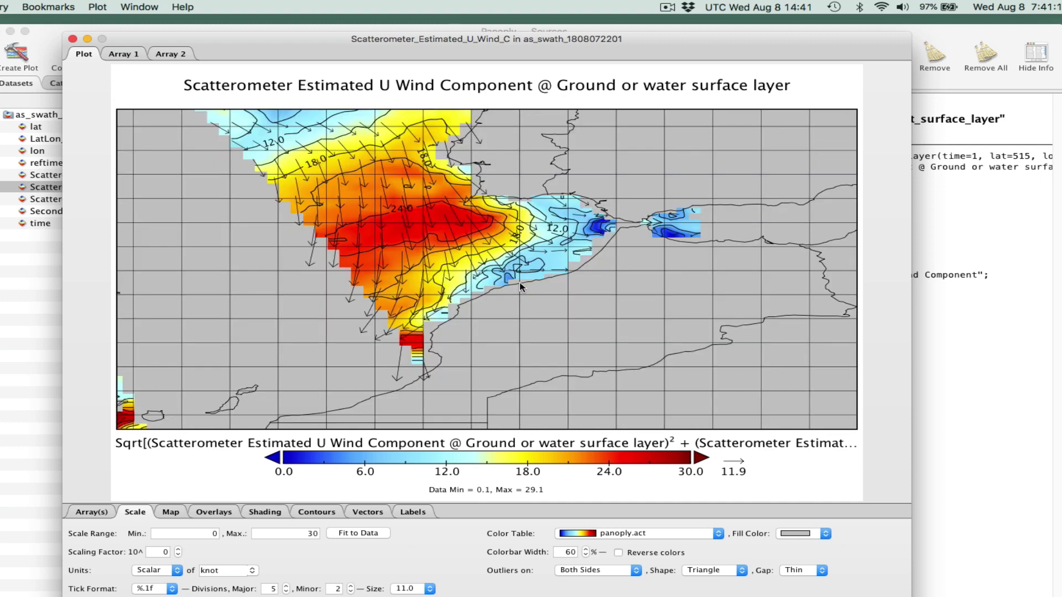
pyautogui.click(173, 514)
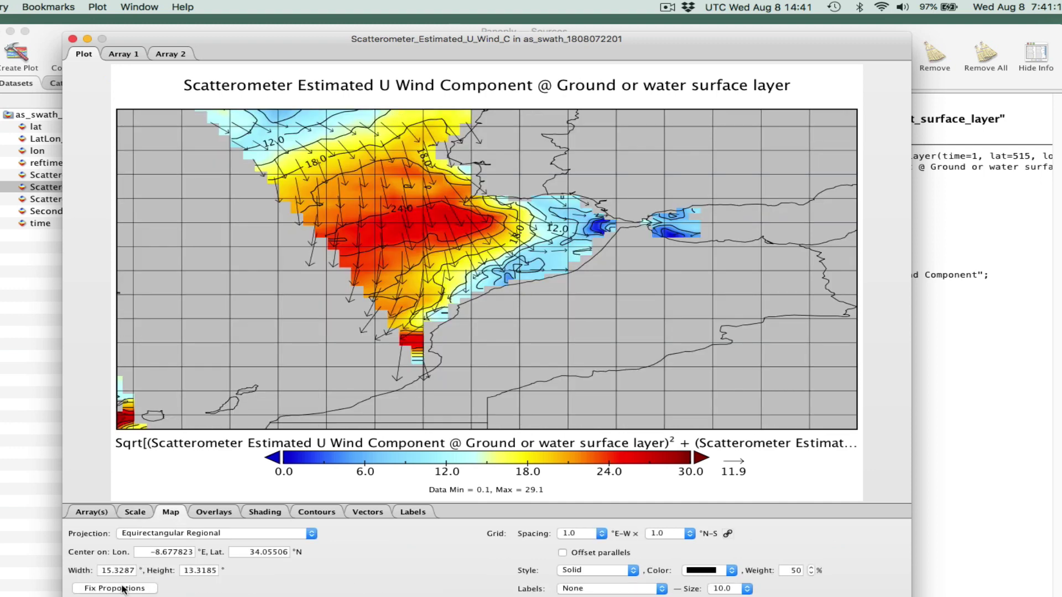
pyautogui.click(105, 589)
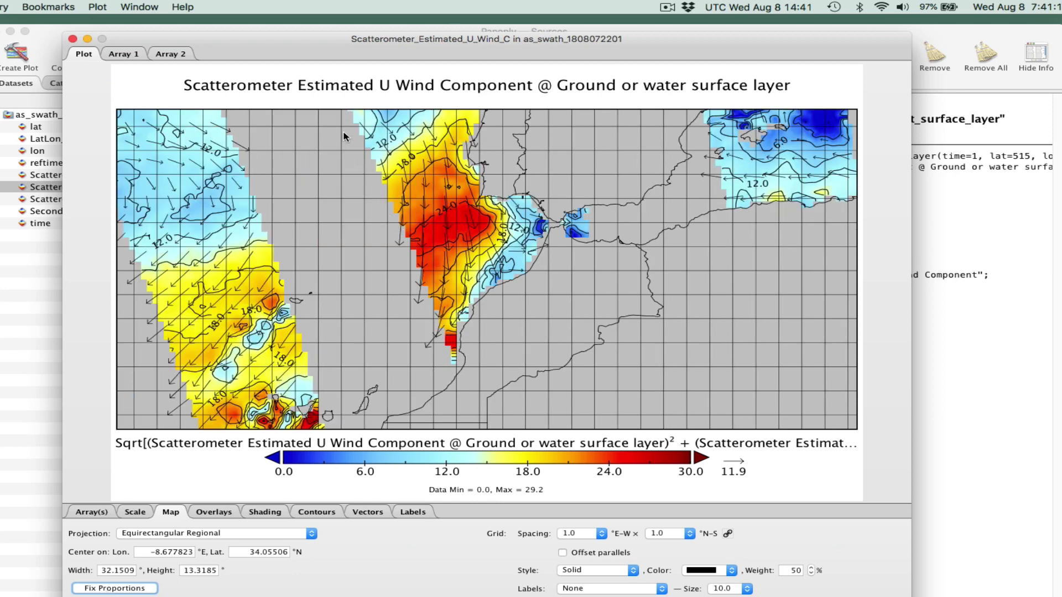
pyautogui.moveTo(280, 146); pyautogui.dragTo(606, 359)
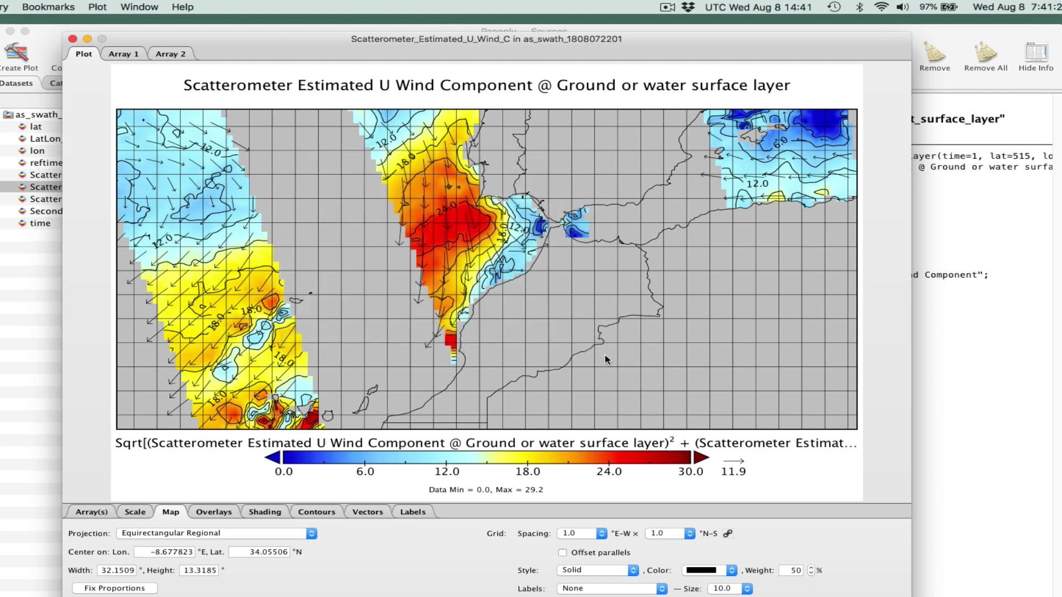
pyautogui.moveTo(365, 158); pyautogui.dragTo(589, 331)
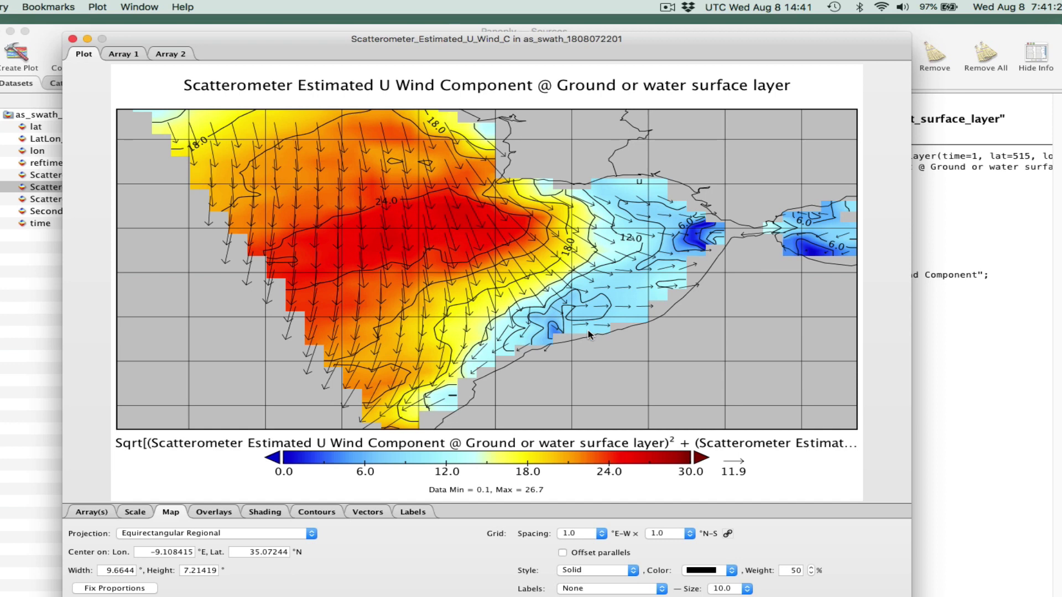
pyautogui.click(112, 589)
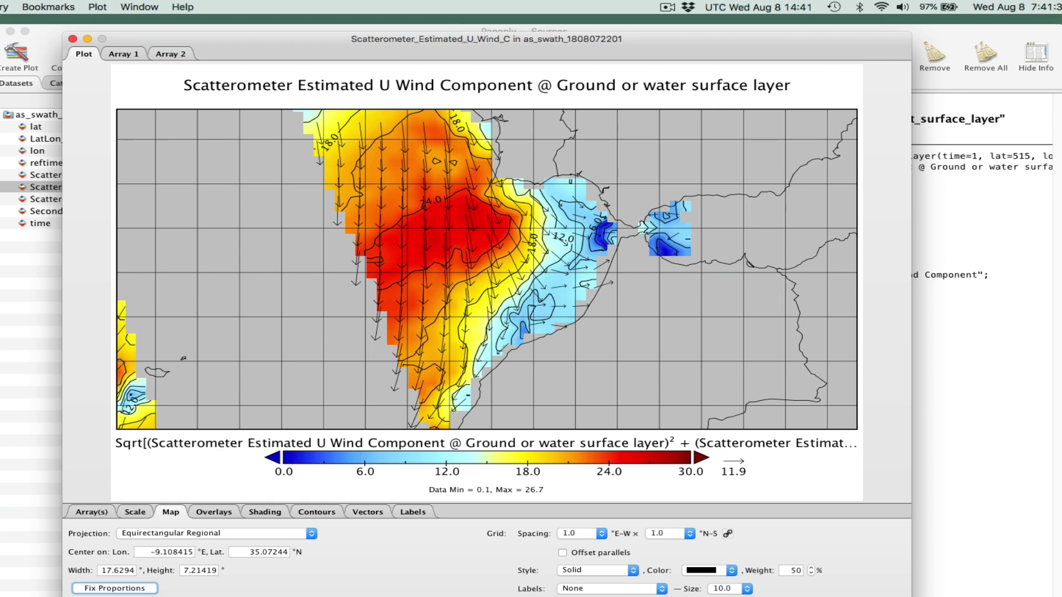
# Switch to the panoply key commands.rtf note and highlight the line on reading the value at the cursor.
pyautogui.press('super+Tab')
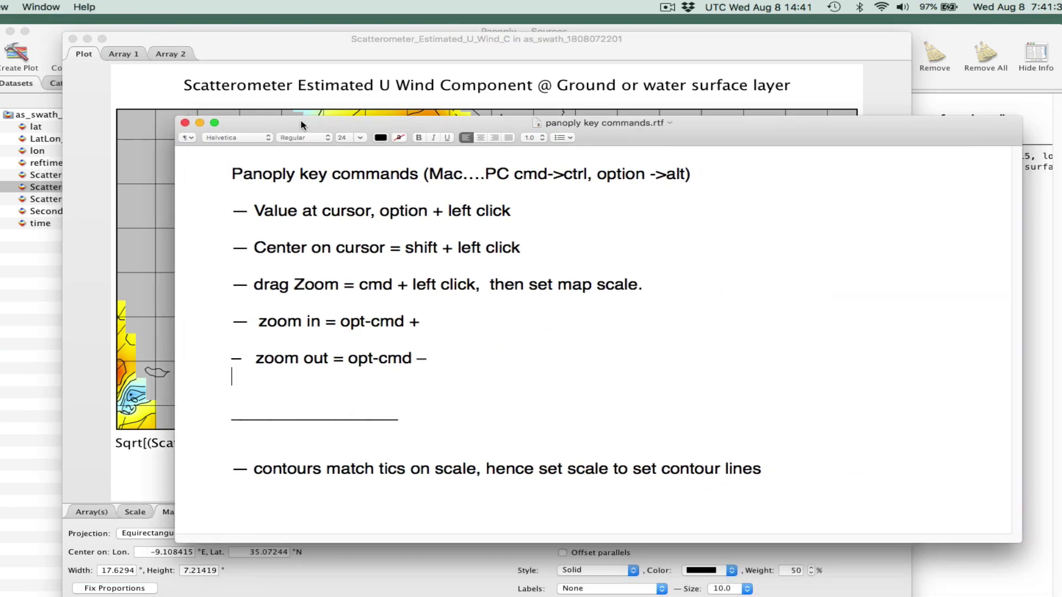
pyautogui.moveTo(254, 212); pyautogui.dragTo(549, 219)
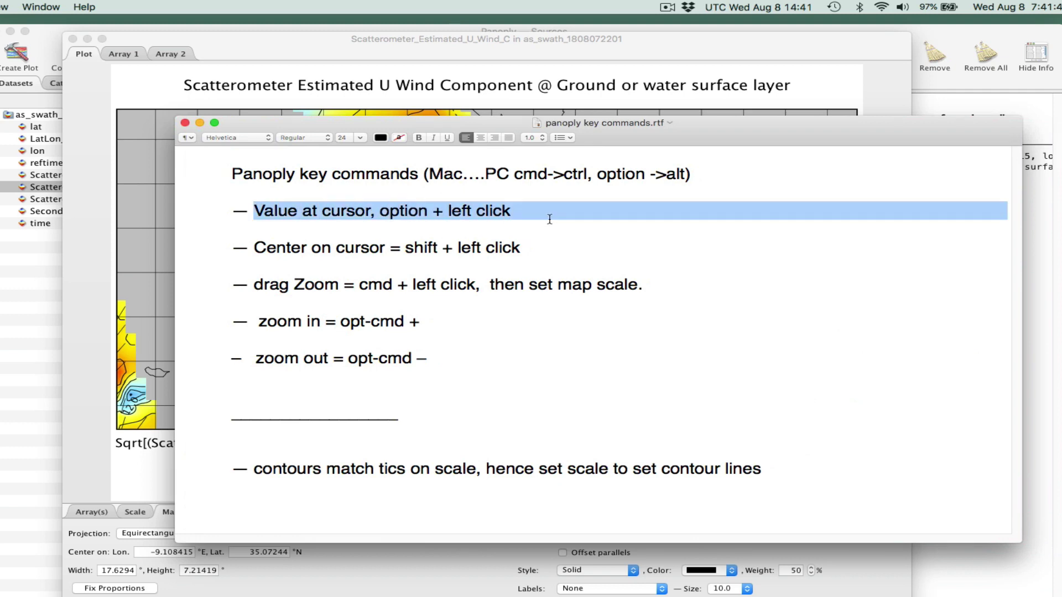
# Switch back to Panoply and read the wind values at several points in the red high-wind core and near the Strait of Gibraltar.
pyautogui.press('super+Tab')
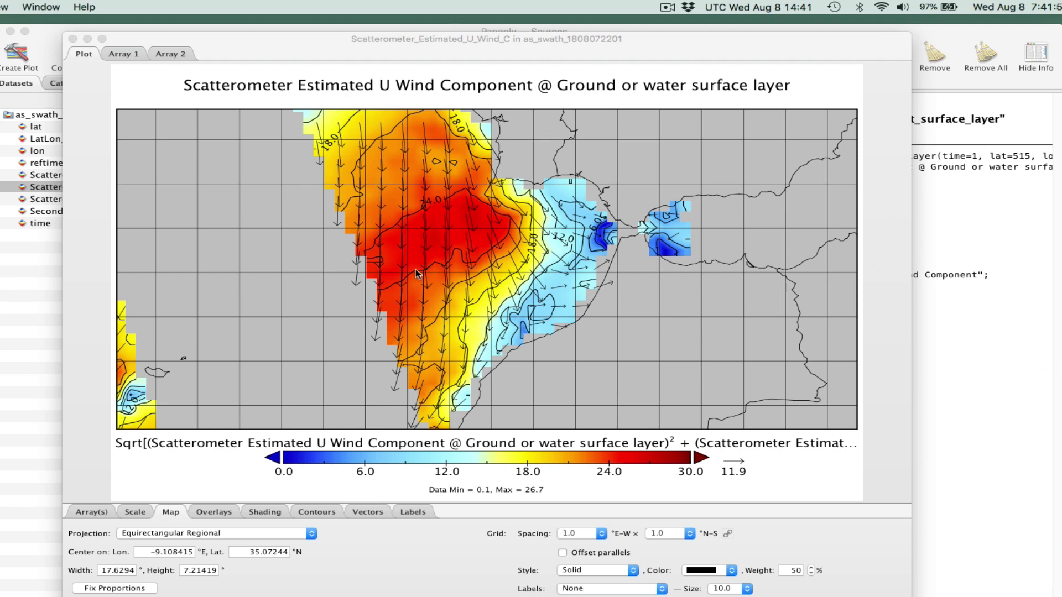
pyautogui.click(422, 196)
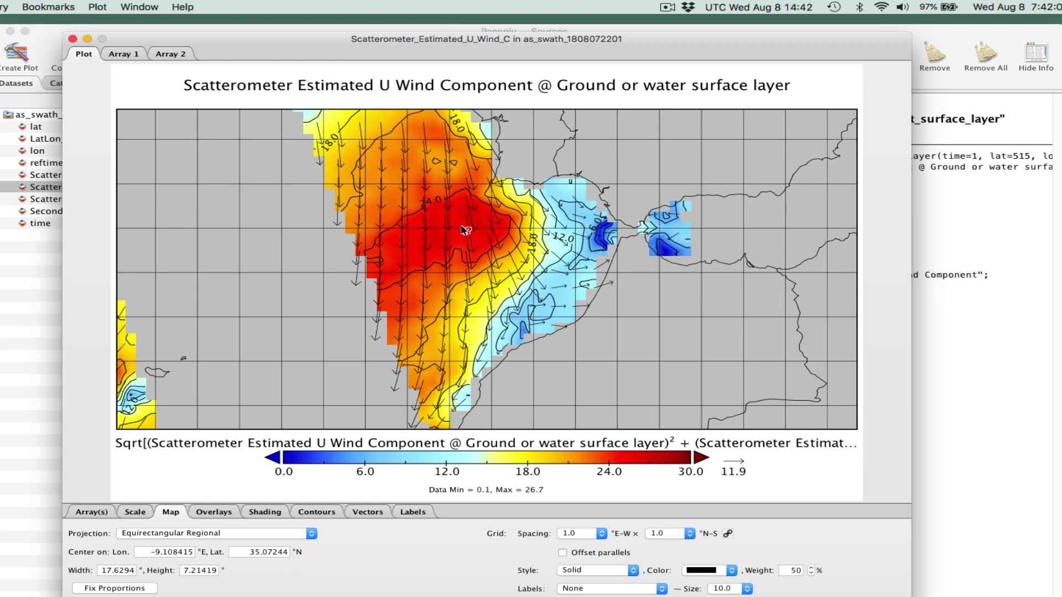
pyautogui.click(457, 244)
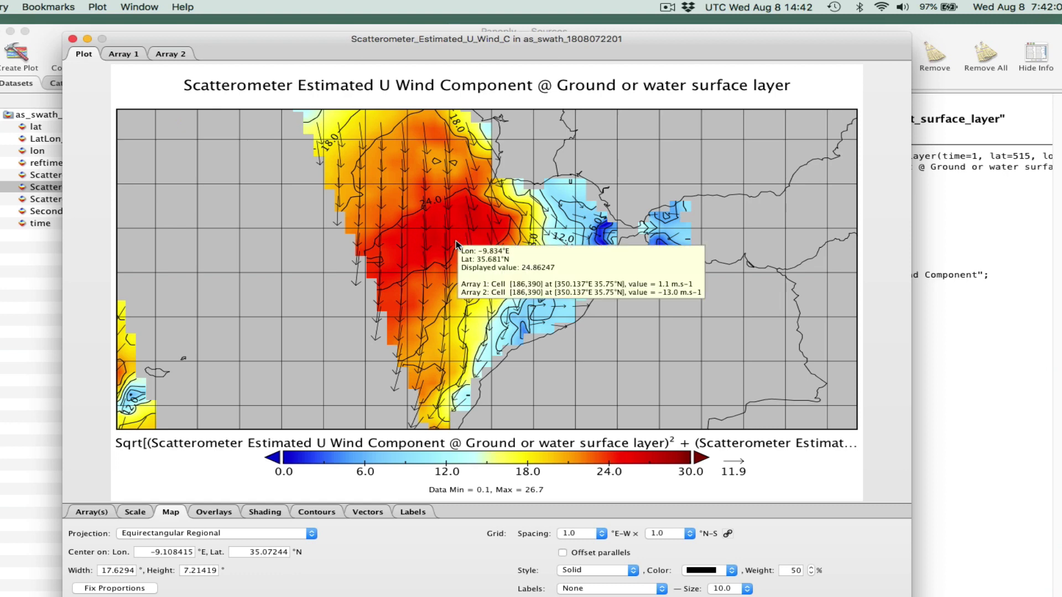
pyautogui.click(458, 246)
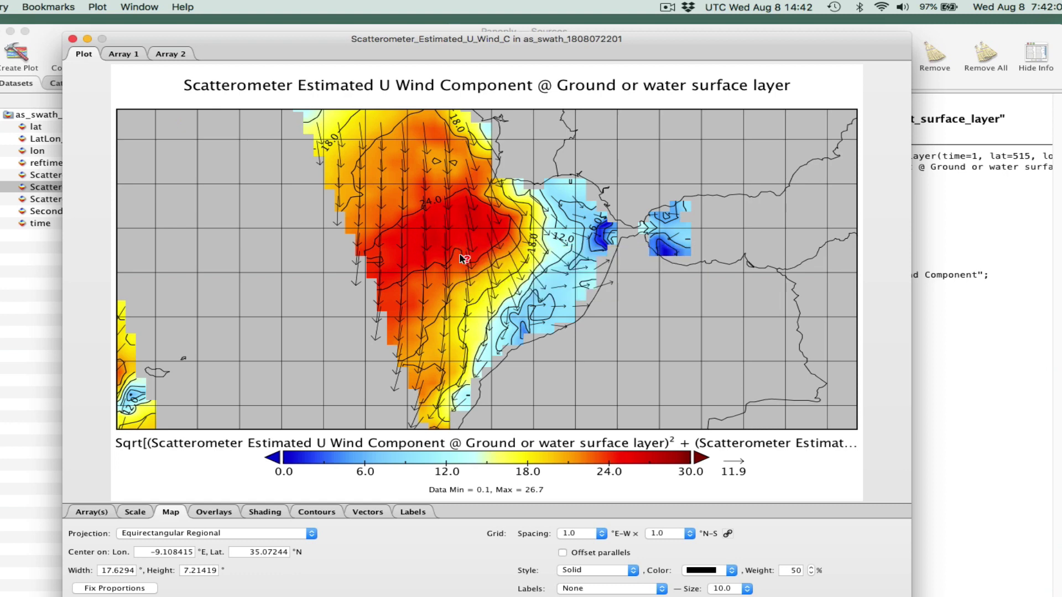
pyautogui.click(464, 237)
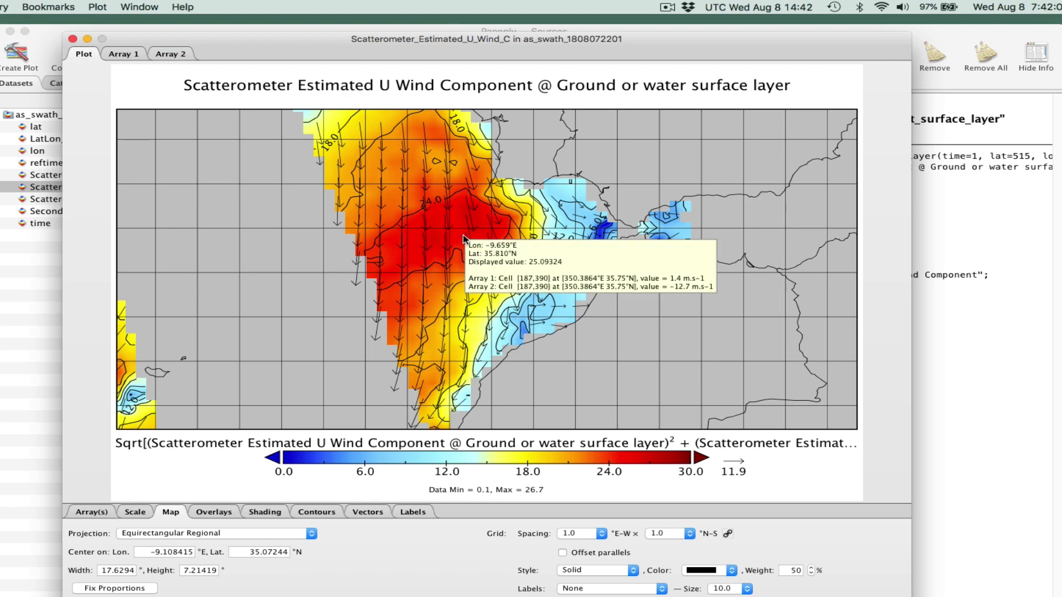
pyautogui.click(600, 239)
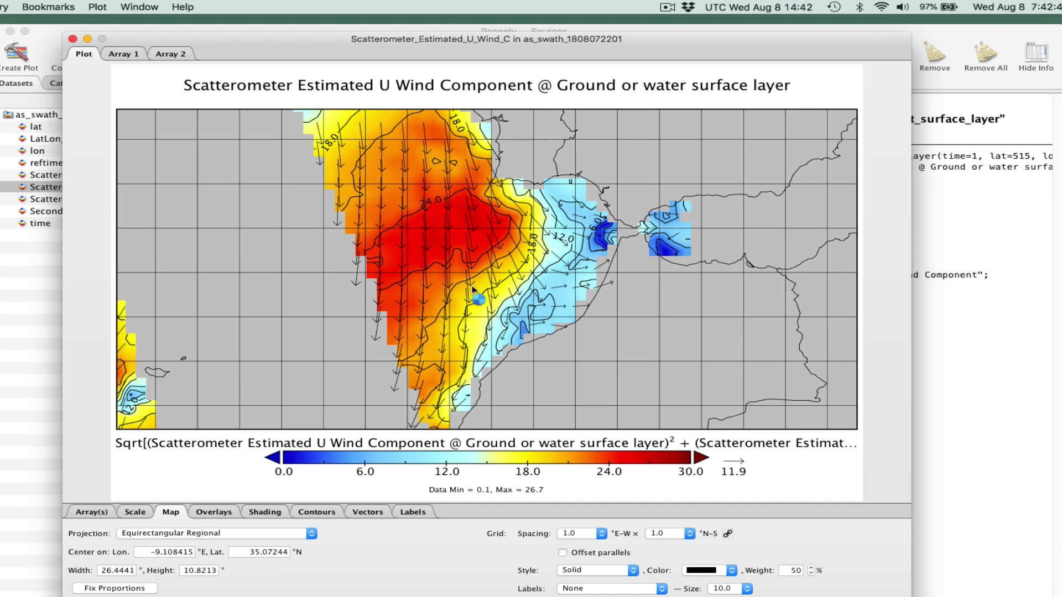
# Zoom the map out repeatedly to a width of about 134°, taking in the North Atlantic, Europe and North Africa.
pyautogui.keyDown('alt'); pyautogui.click(474, 289); pyautogui.keyUp('alt')
pyautogui.keyDown('alt'); pyautogui.click(474, 289); pyautogui.keyUp('alt')
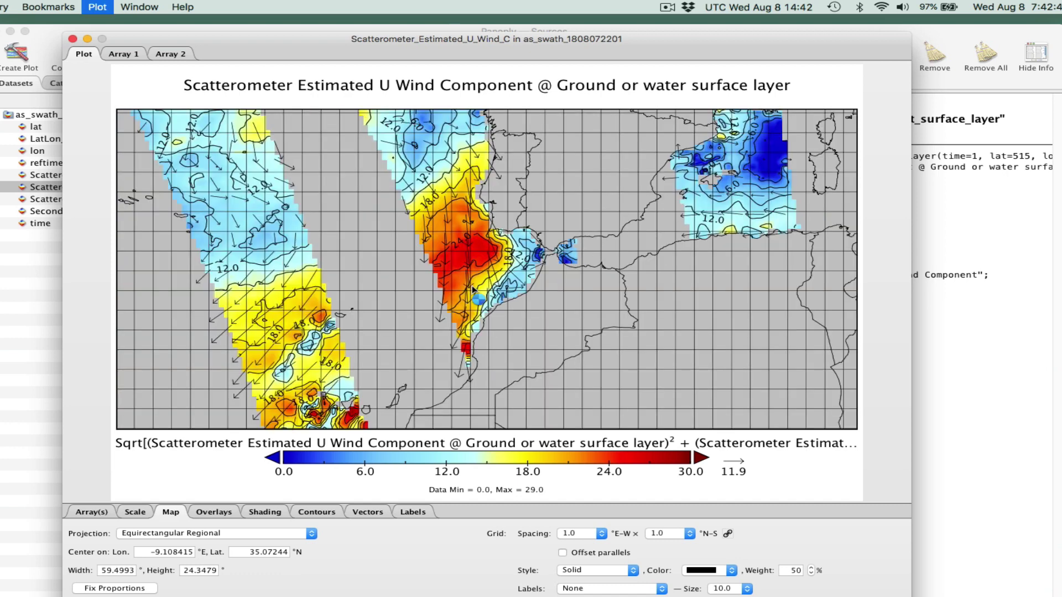
pyautogui.keyDown('alt'); pyautogui.click(474, 289); pyautogui.keyUp('alt')
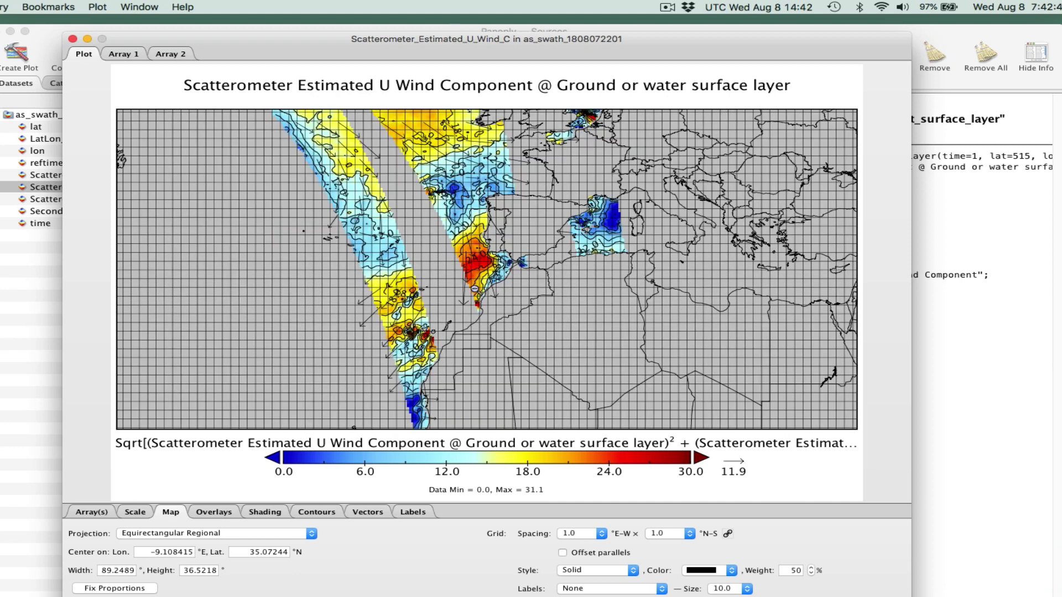
pyautogui.keyDown('alt'); pyautogui.click(474, 289); pyautogui.keyUp('alt')
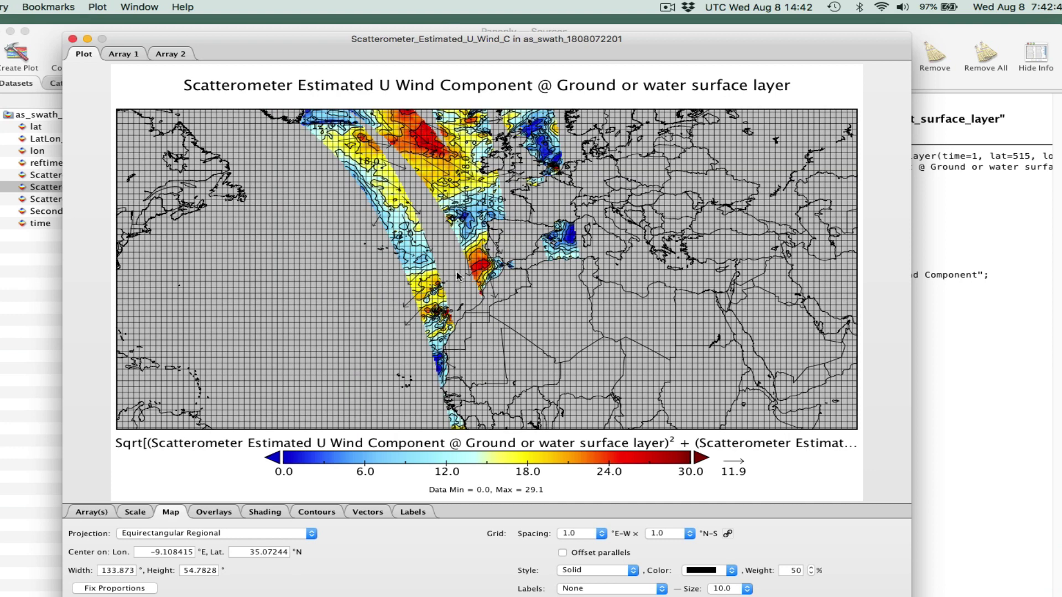
pyautogui.click(410, 257)
pyautogui.click(668, 9)
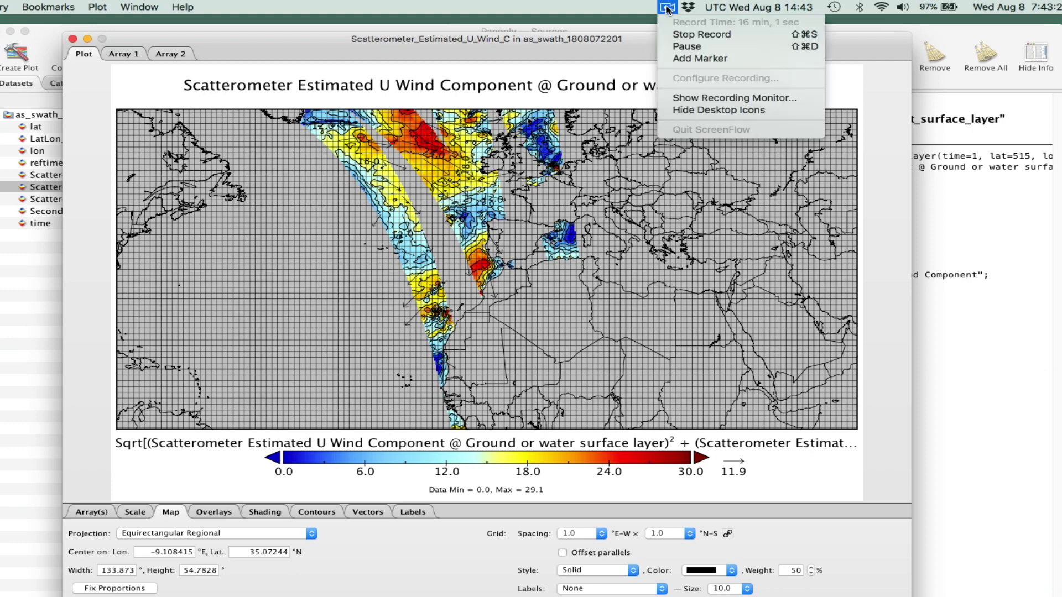